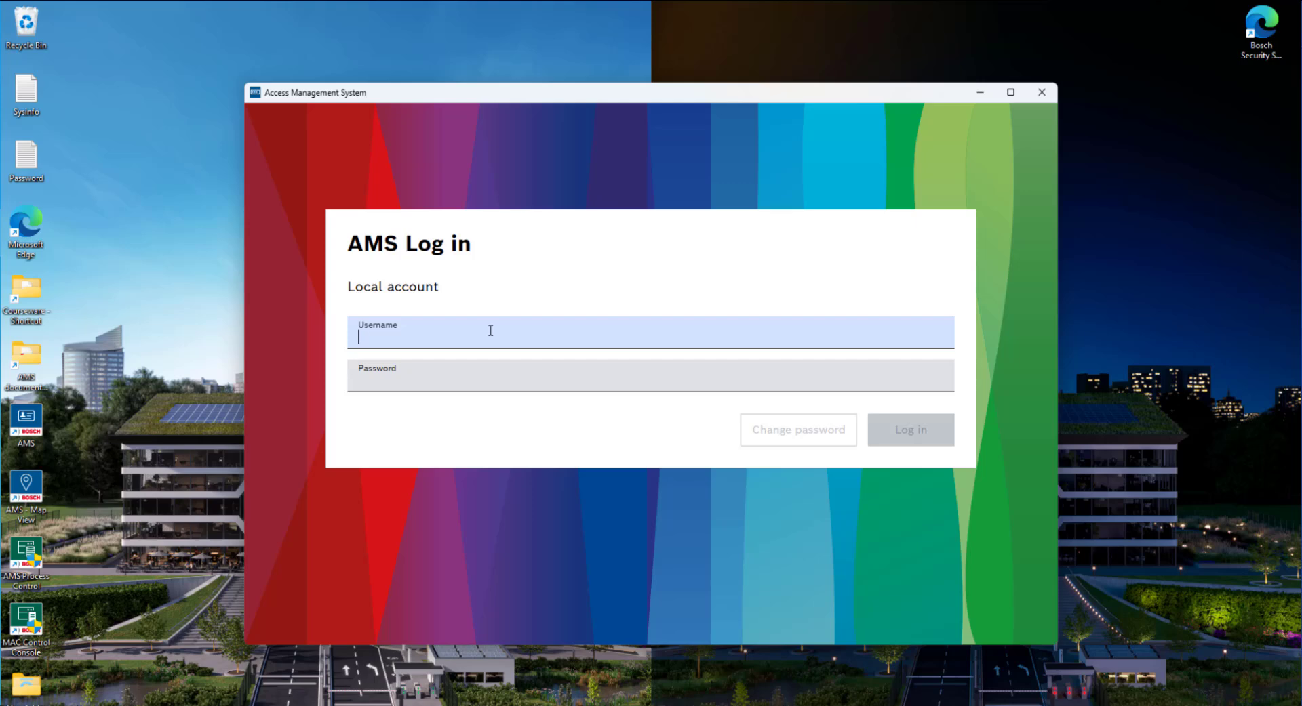
# Step: Log in to Bosch AMS with the administrator username and password
pyautogui.write('Administrator')
pyautogui.press('Tab')
pyautogui.write('••')
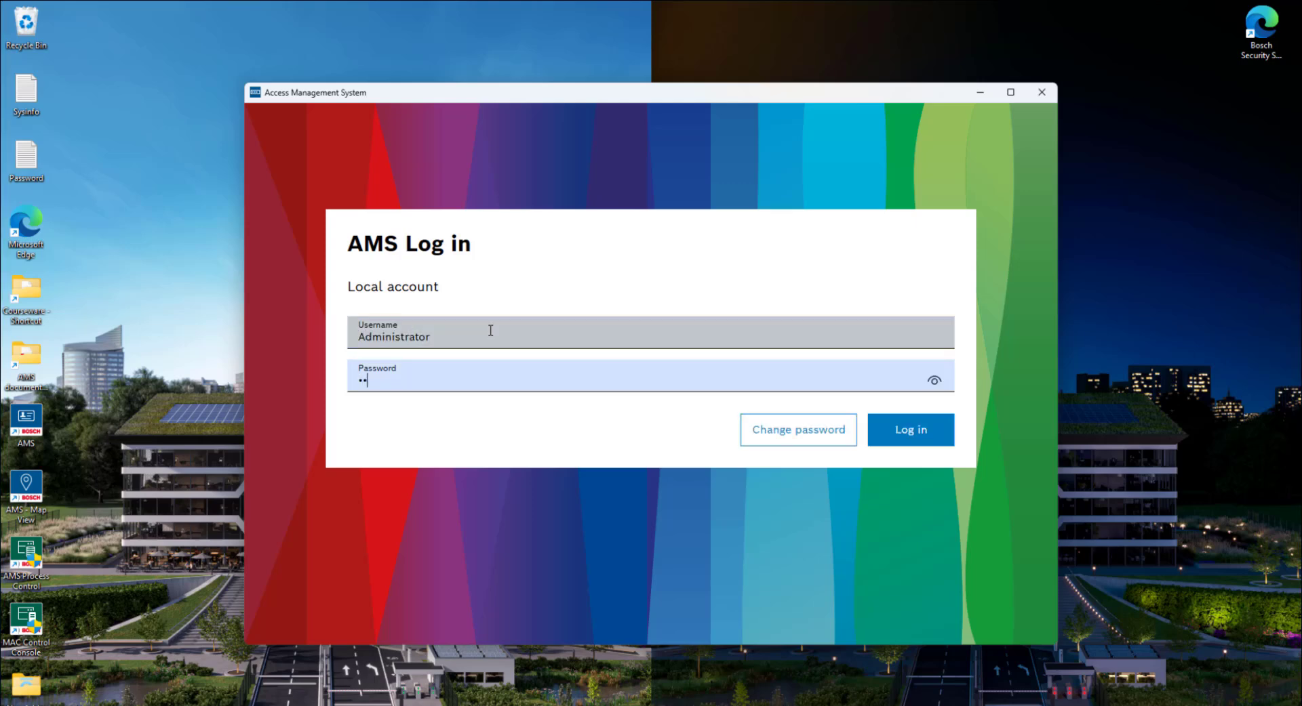
pyautogui.write('•••••••')
pyautogui.press('Return')
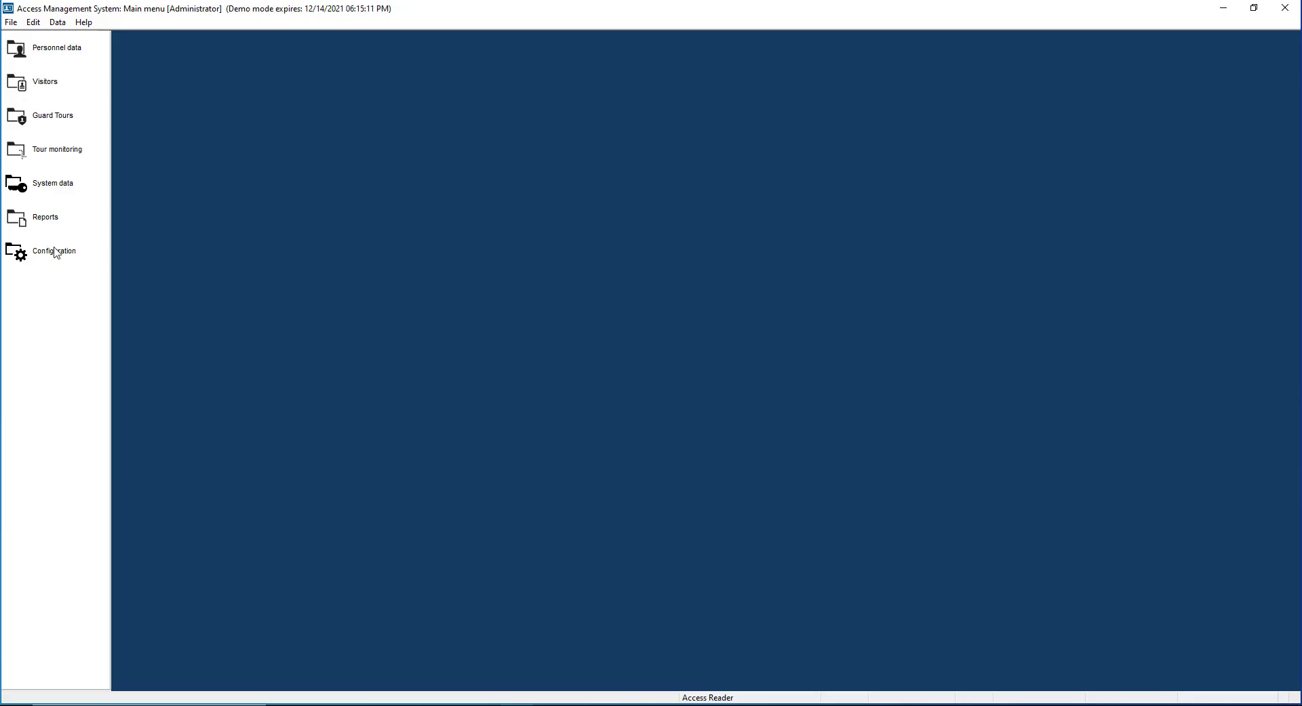
# Step: Open Configuration > Device data and expand DMS to select its MAC
pyautogui.click(55, 249)
pyautogui.click(67, 85)
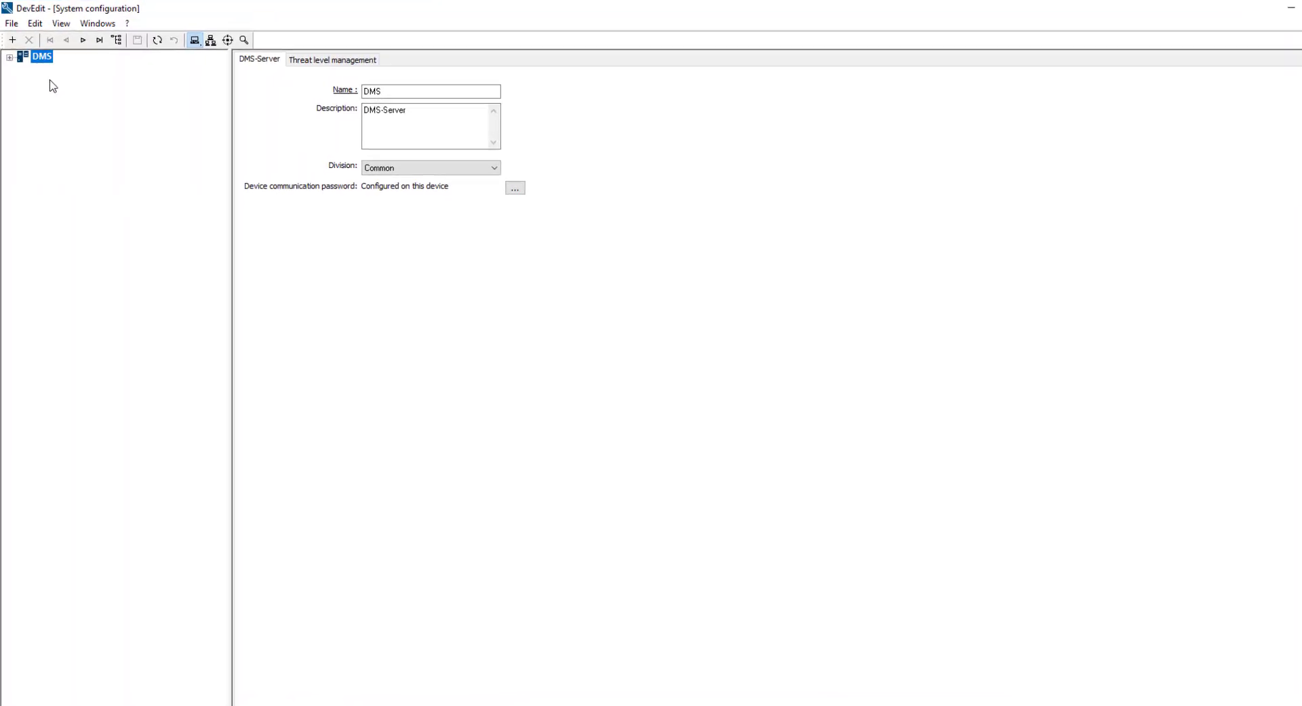
pyautogui.click(11, 62)
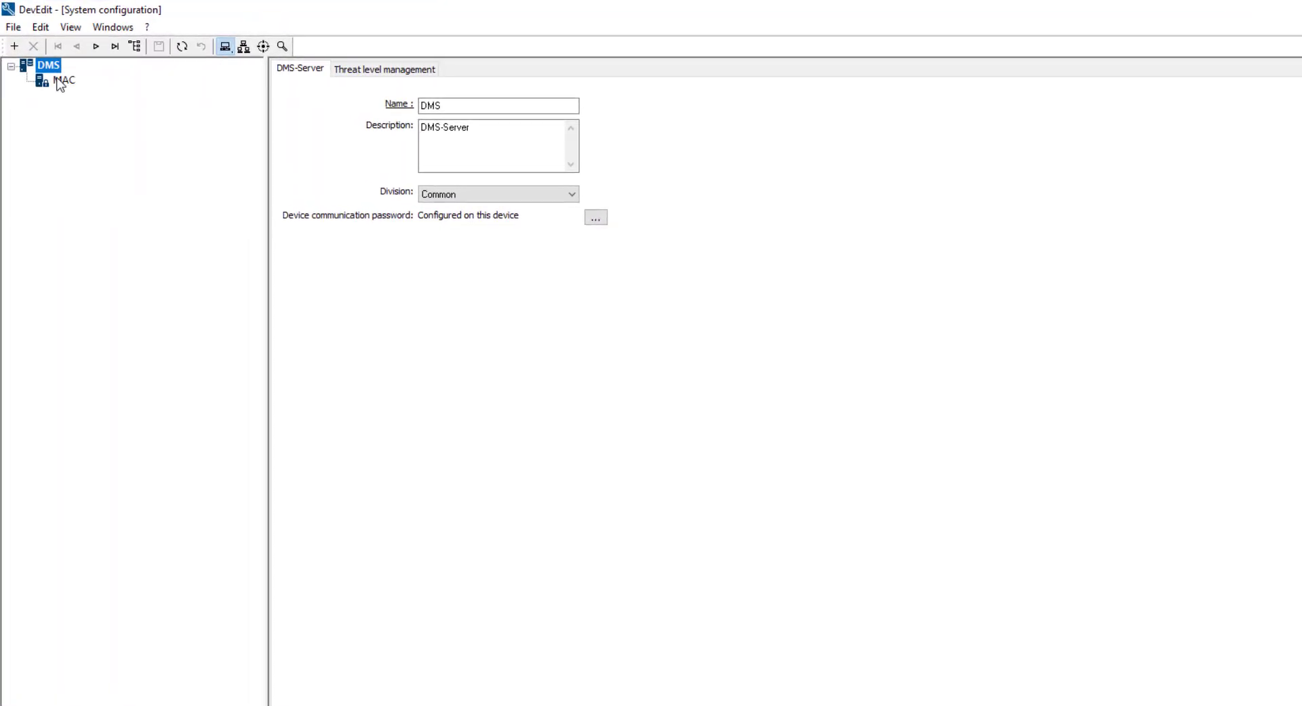
pyautogui.click(60, 75)
# Step: Set and confirm a device communication password for the MAC's AMCs, accepting the warning
pyautogui.rightClick(60, 82)
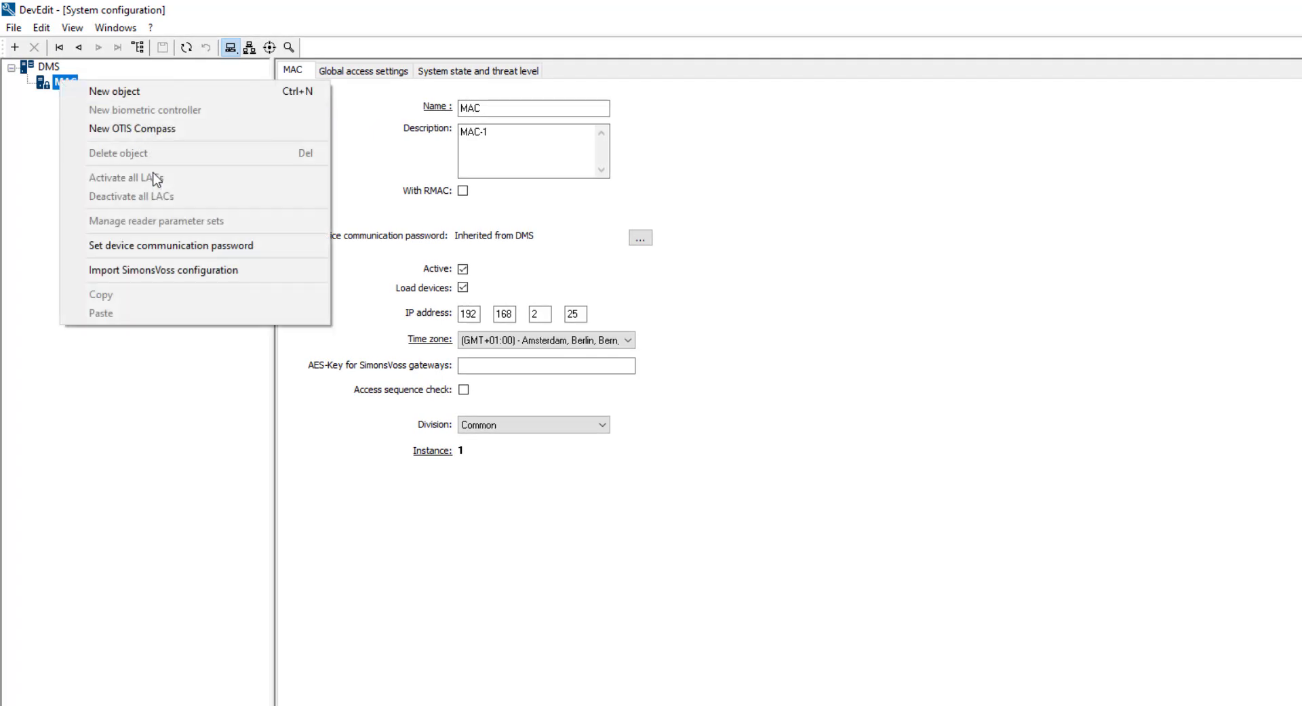
pyautogui.click(176, 248)
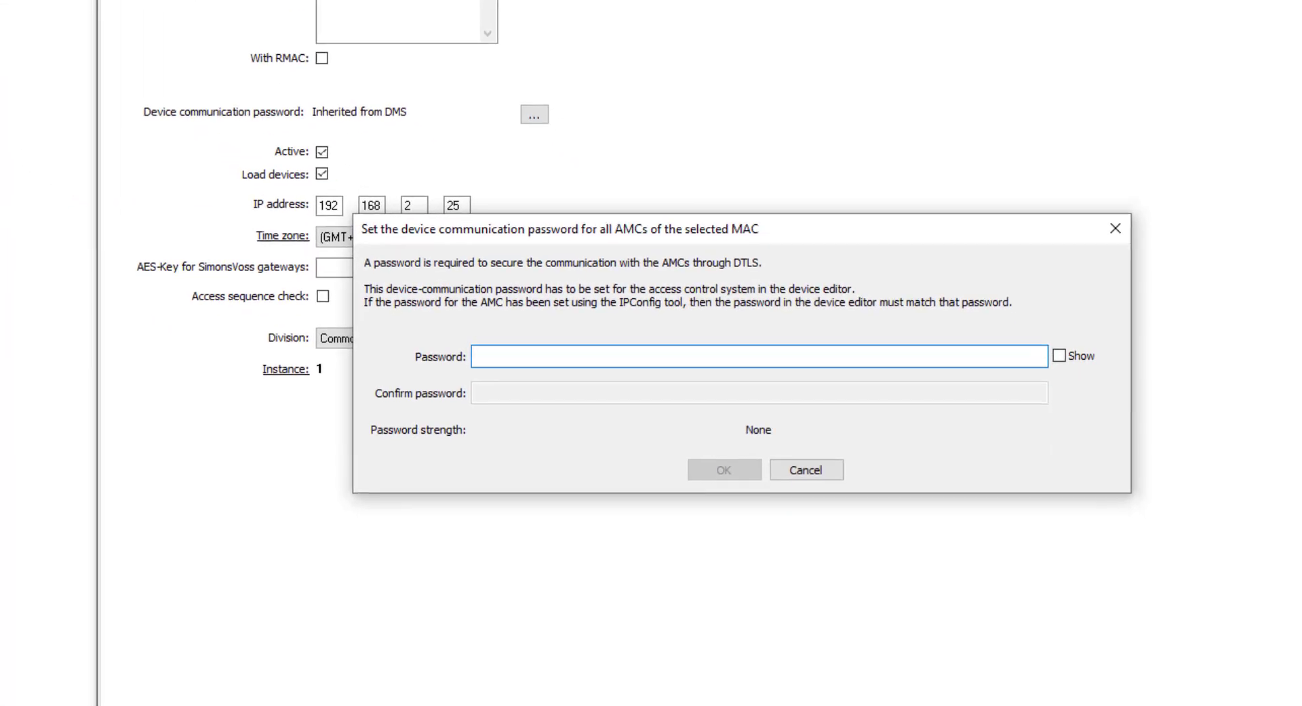
pyautogui.write('abcdef')
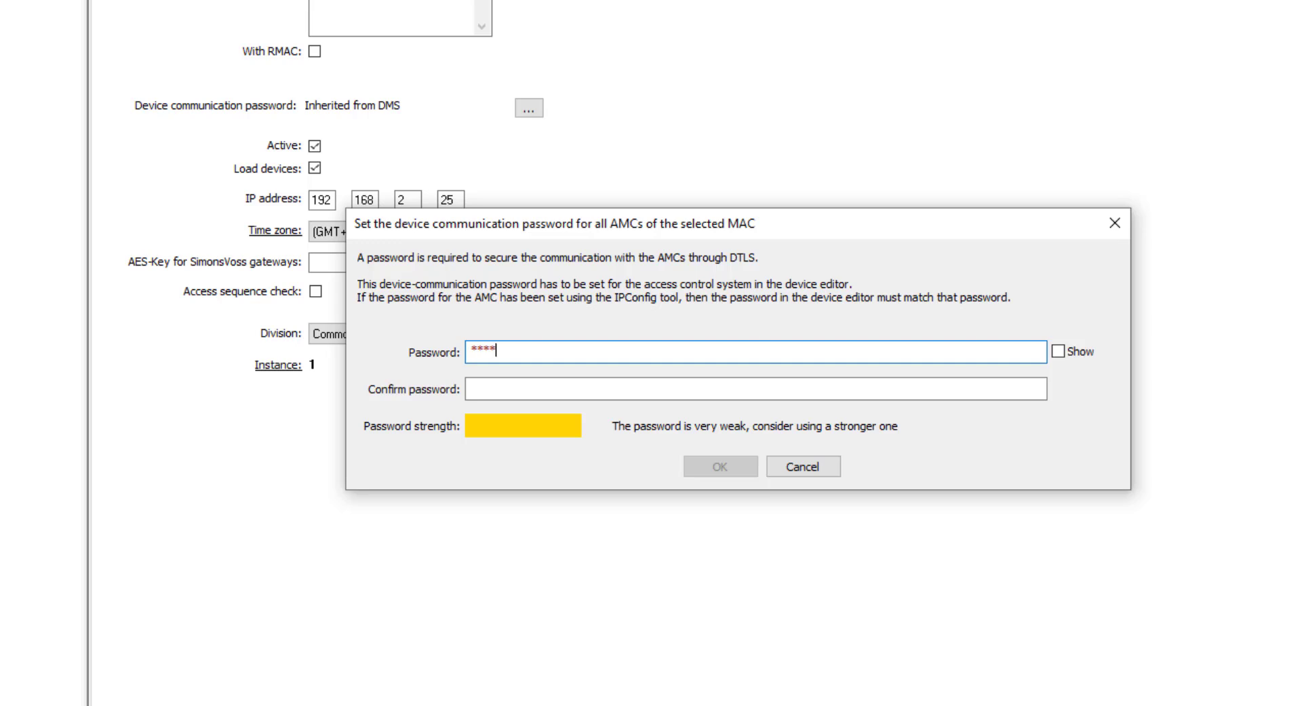
pyautogui.write('ghi')
pyautogui.press('Tab')
pyautogui.write('abcde')
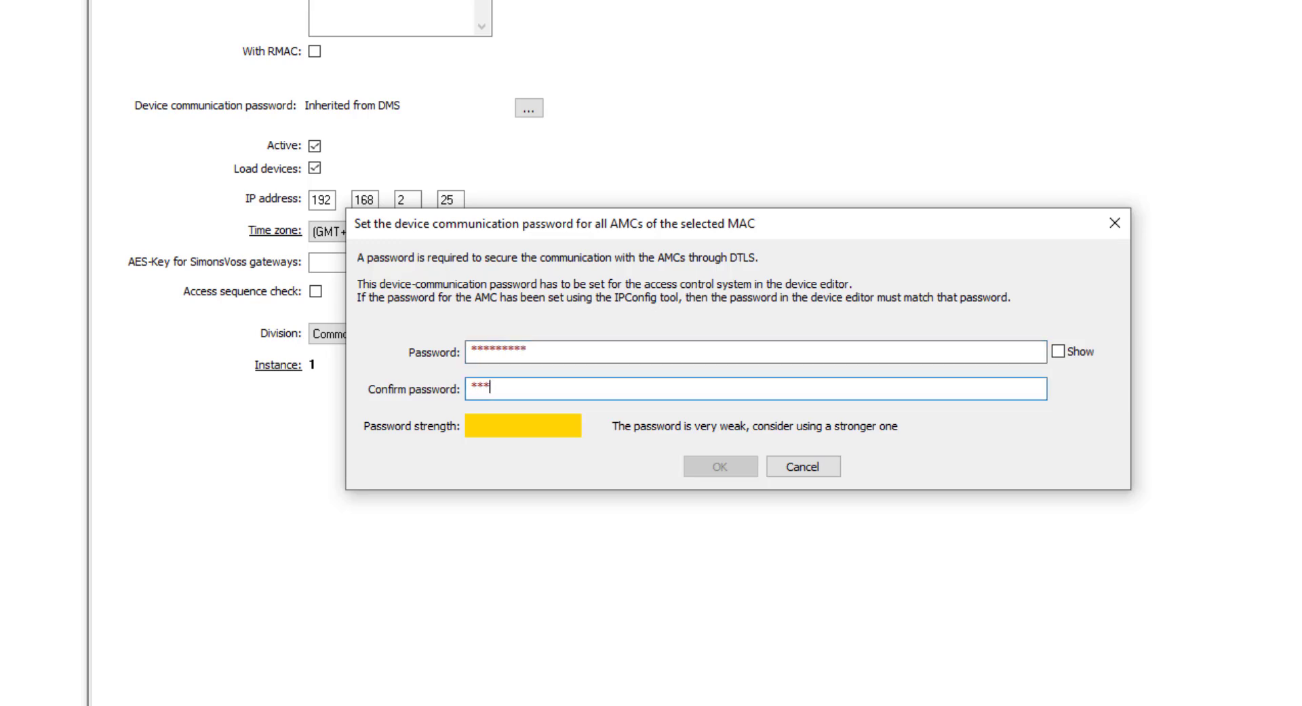
pyautogui.write('fghi')
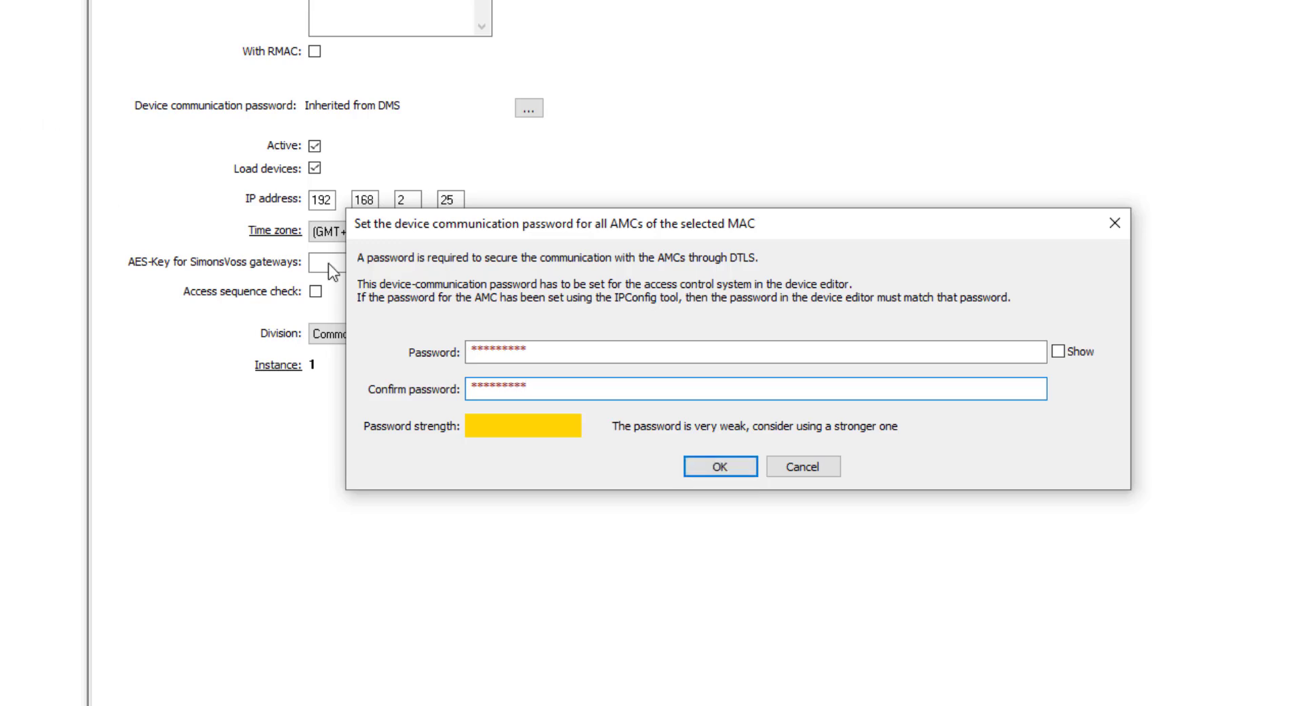
pyautogui.click(715, 471)
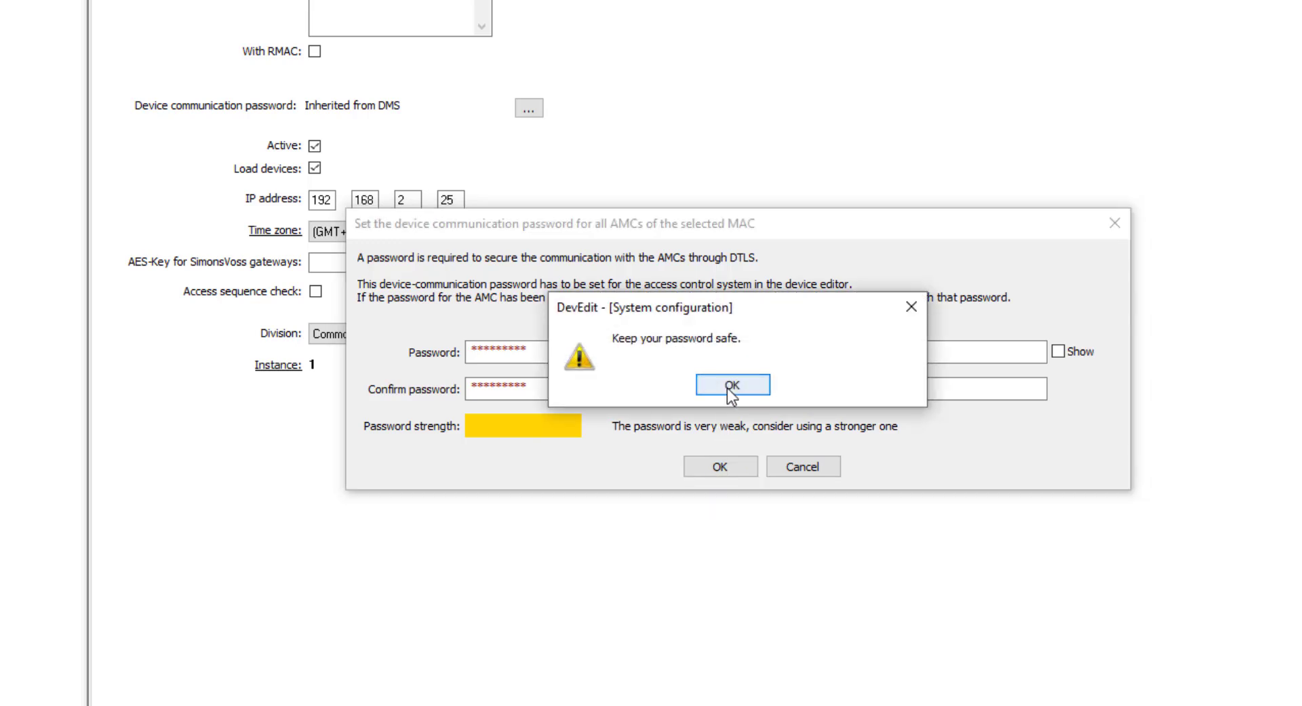
pyautogui.click(732, 385)
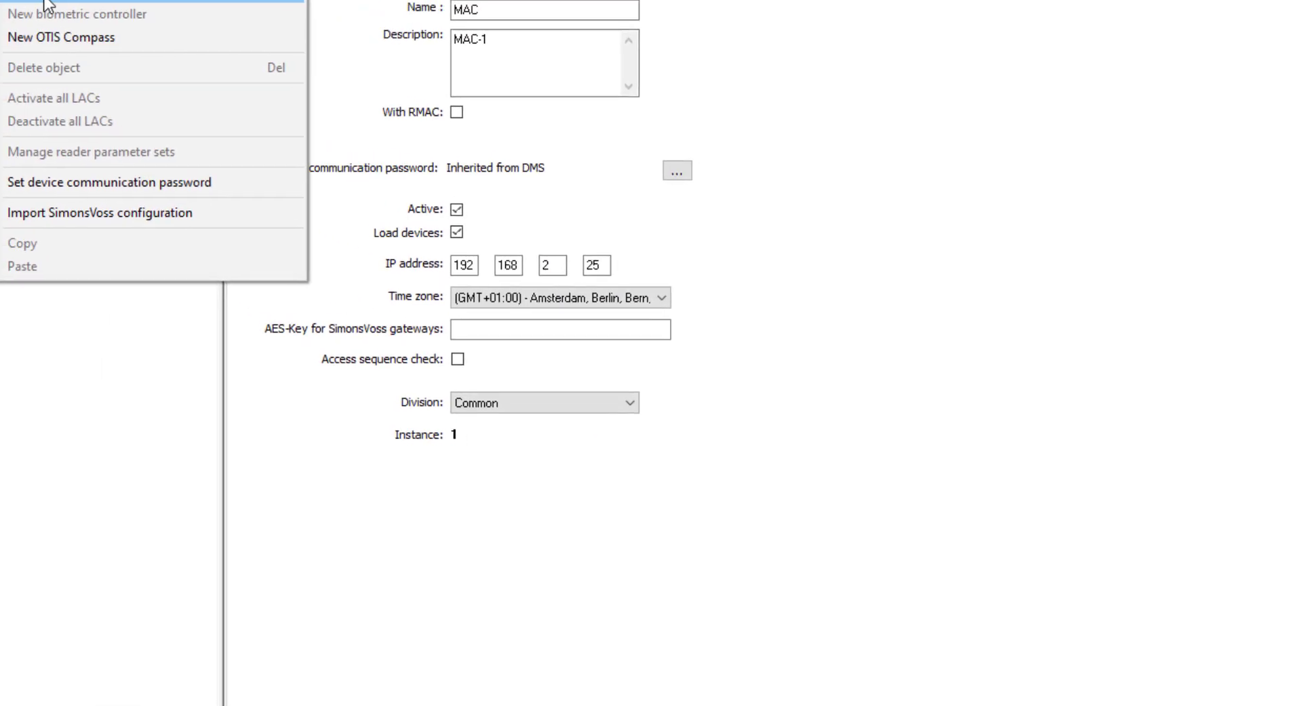
# Step: Add a new AMC 4-R4 RS 485 controller under MAC
pyautogui.click(46, 2)
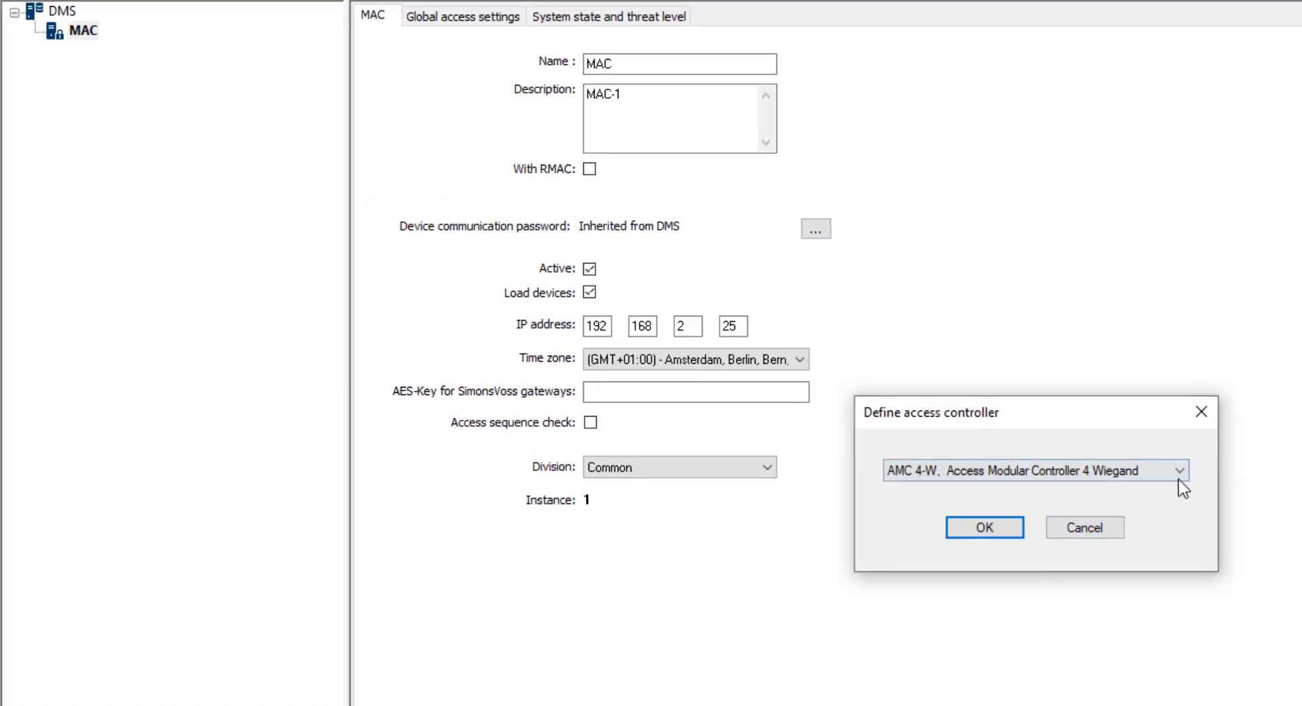
pyautogui.click(1180, 472)
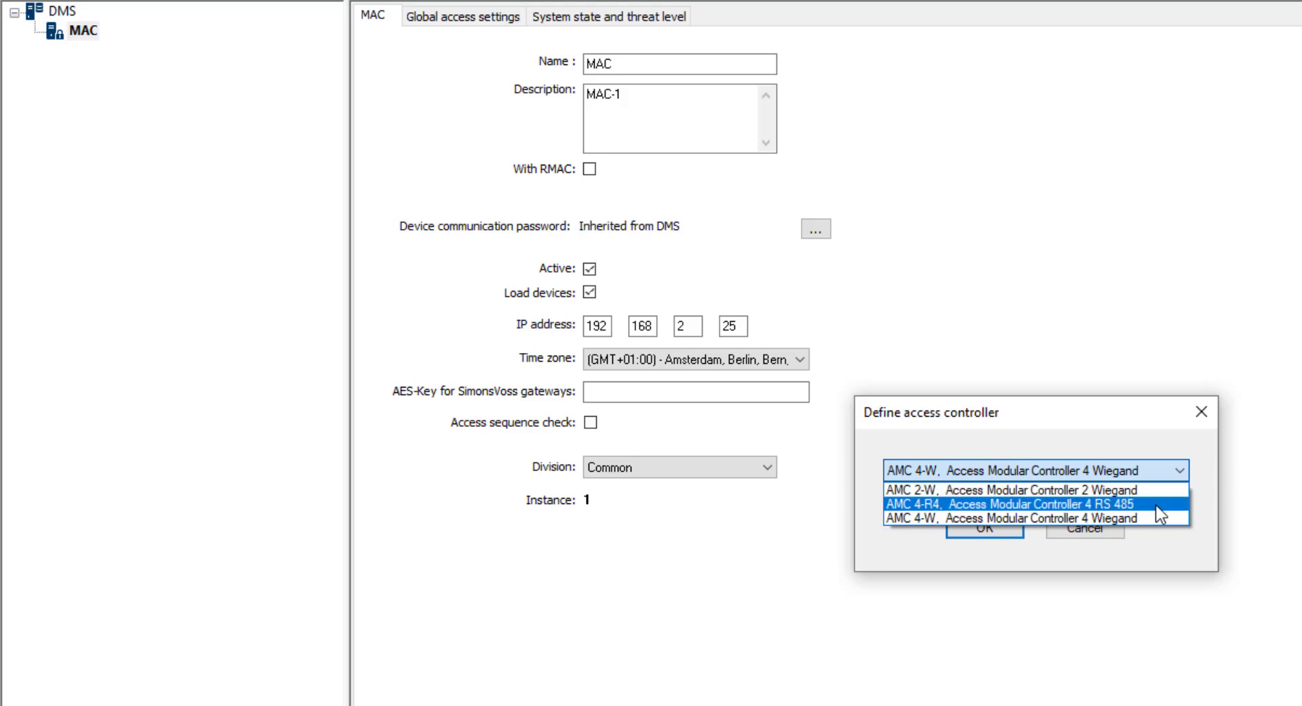
pyautogui.click(1174, 501)
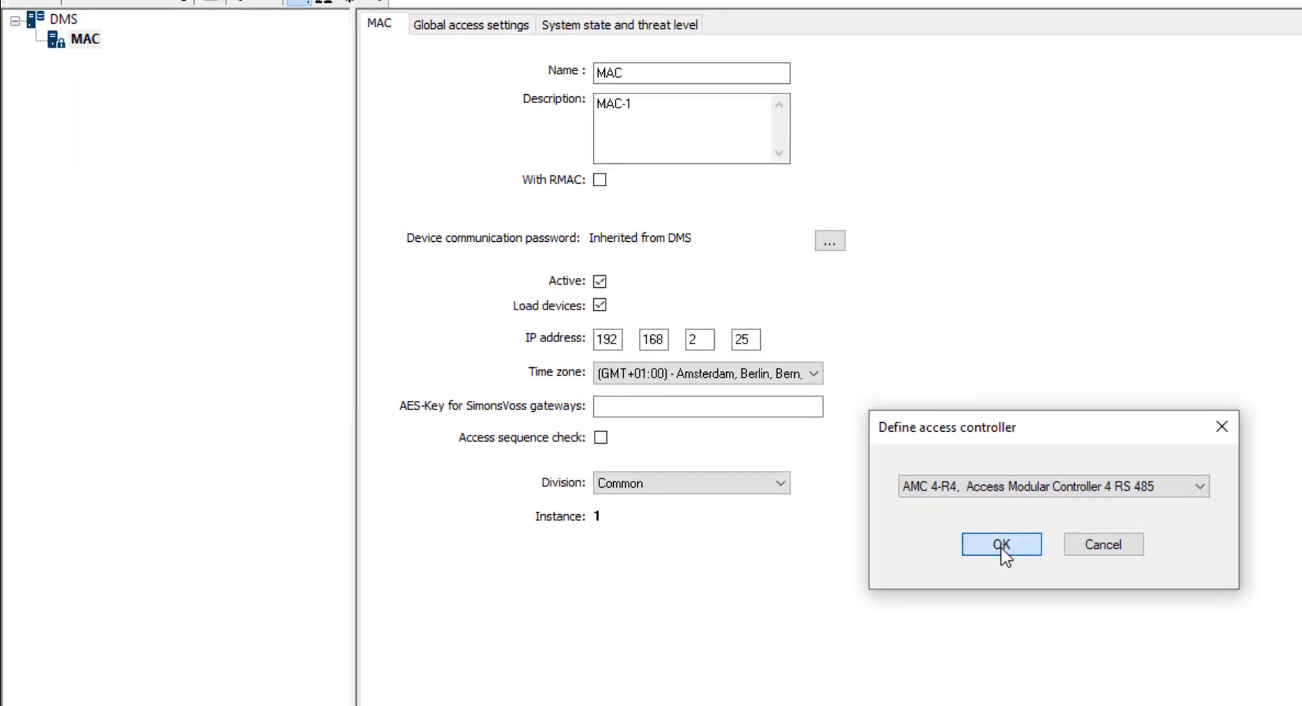
pyautogui.click(990, 543)
# Step: Give the controller IP 192.168.2.26, enable communication to host, and save
pyautogui.click(735, 308)
pyautogui.write('192')
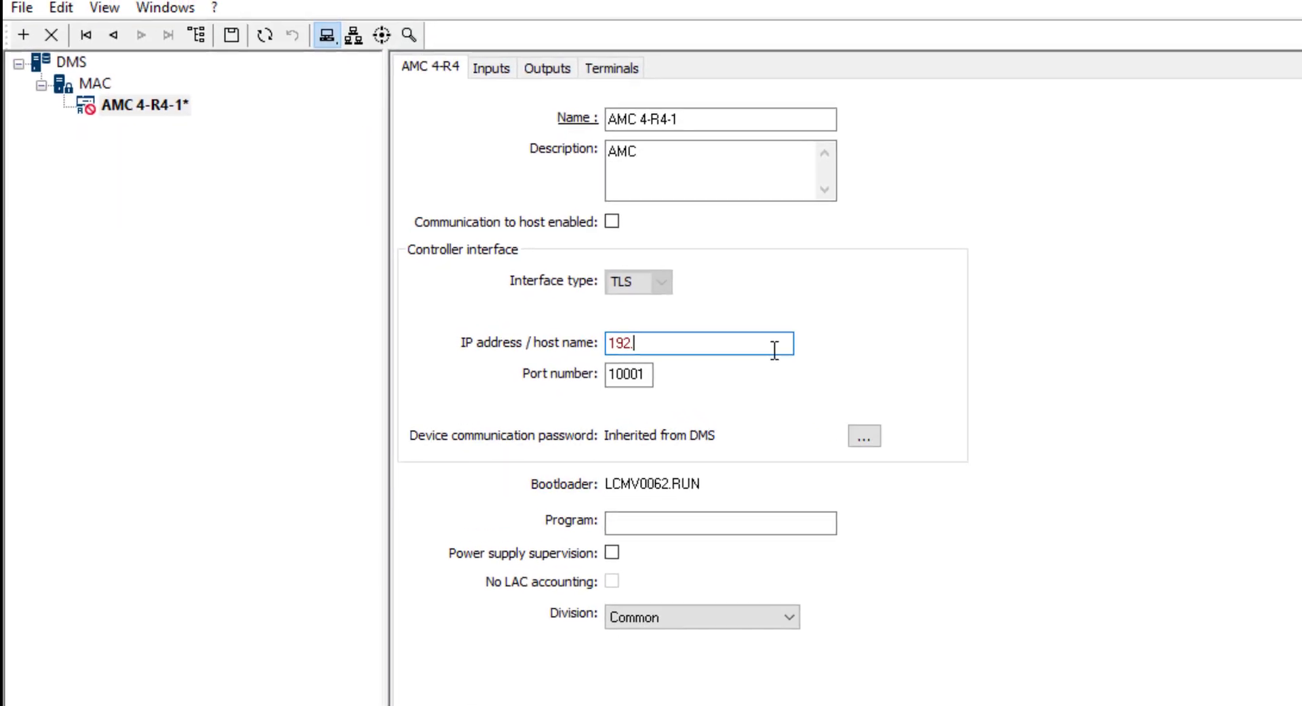
pyautogui.write('.168.2.2')
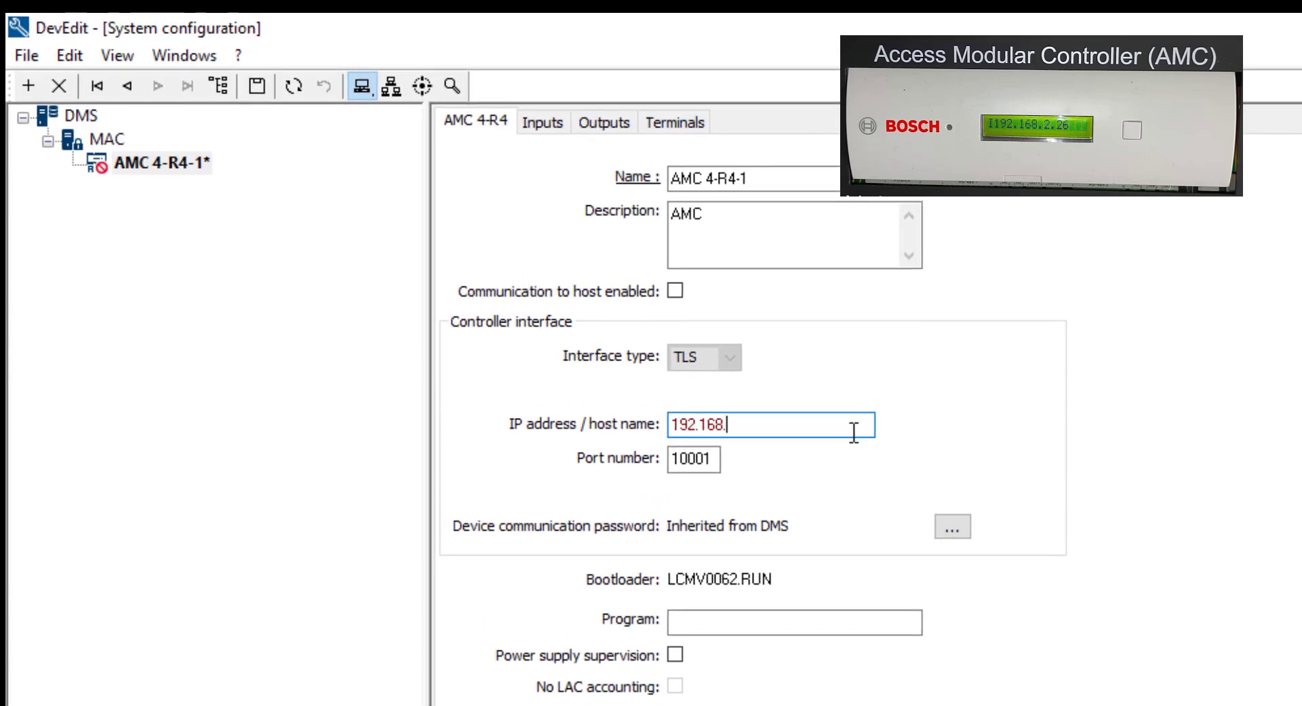
pyautogui.write('6')
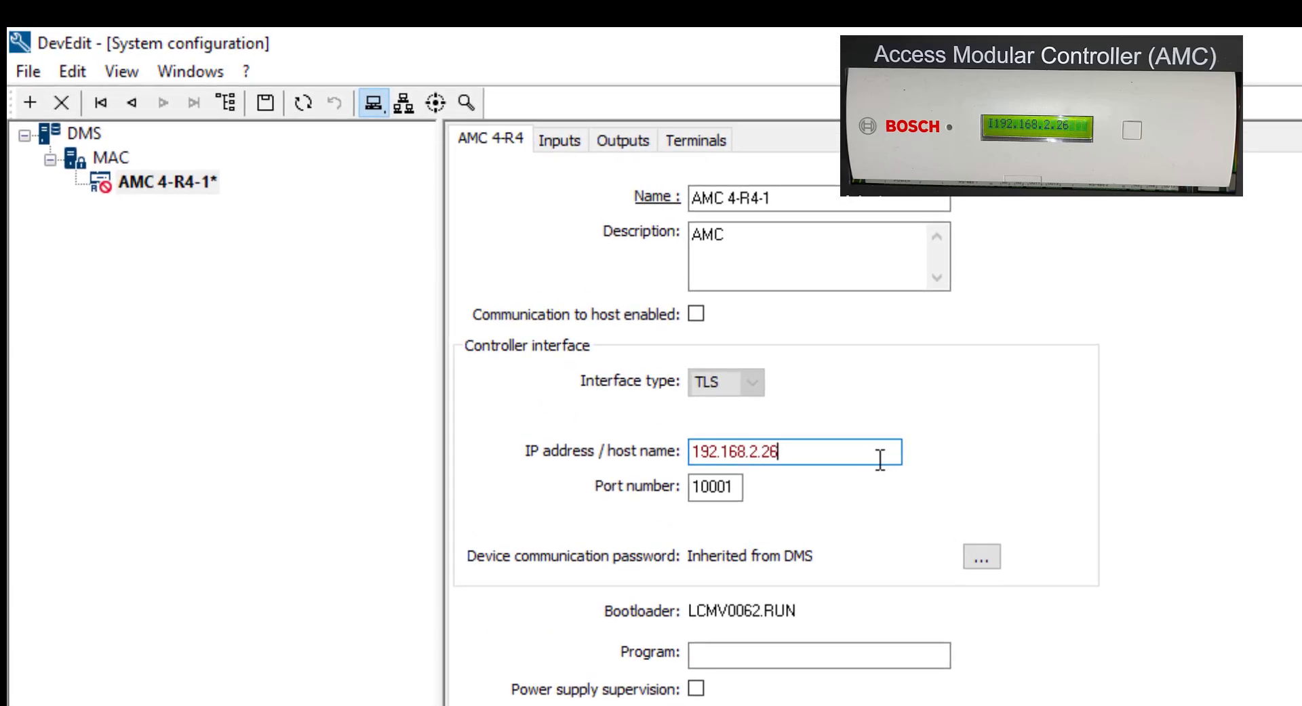
pyautogui.click(699, 313)
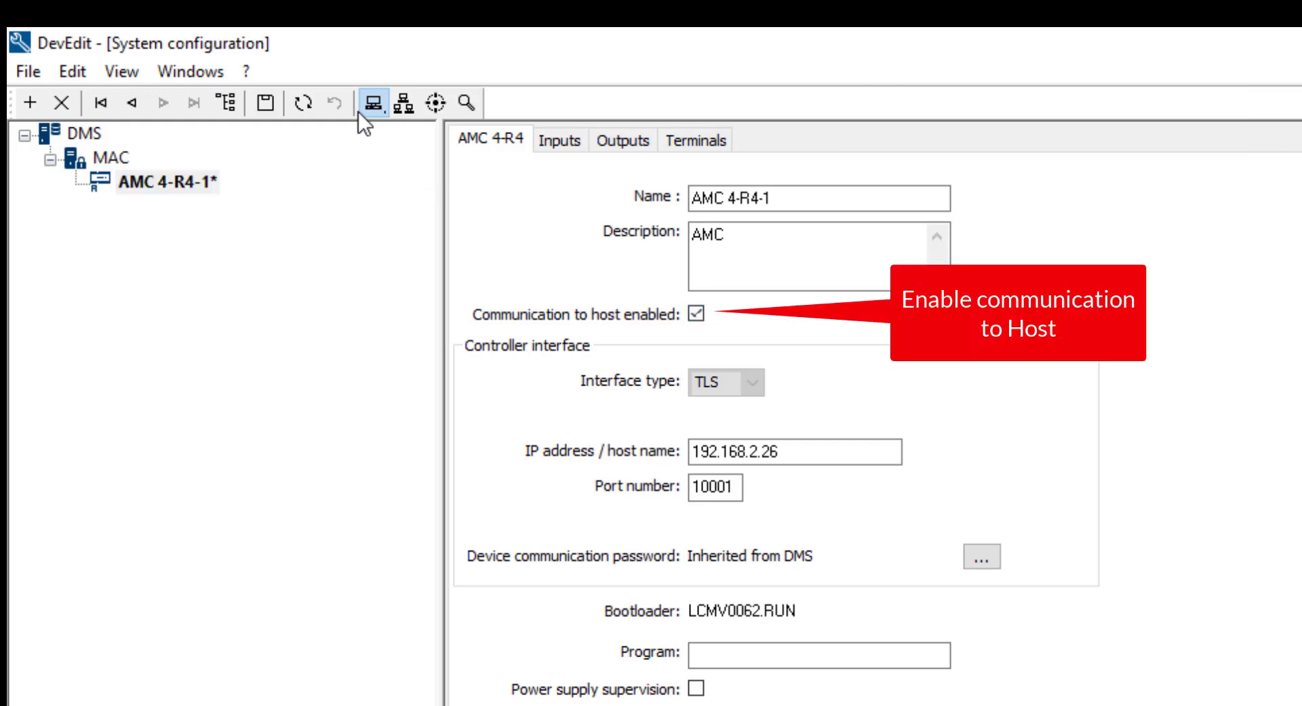
pyautogui.click(266, 96)
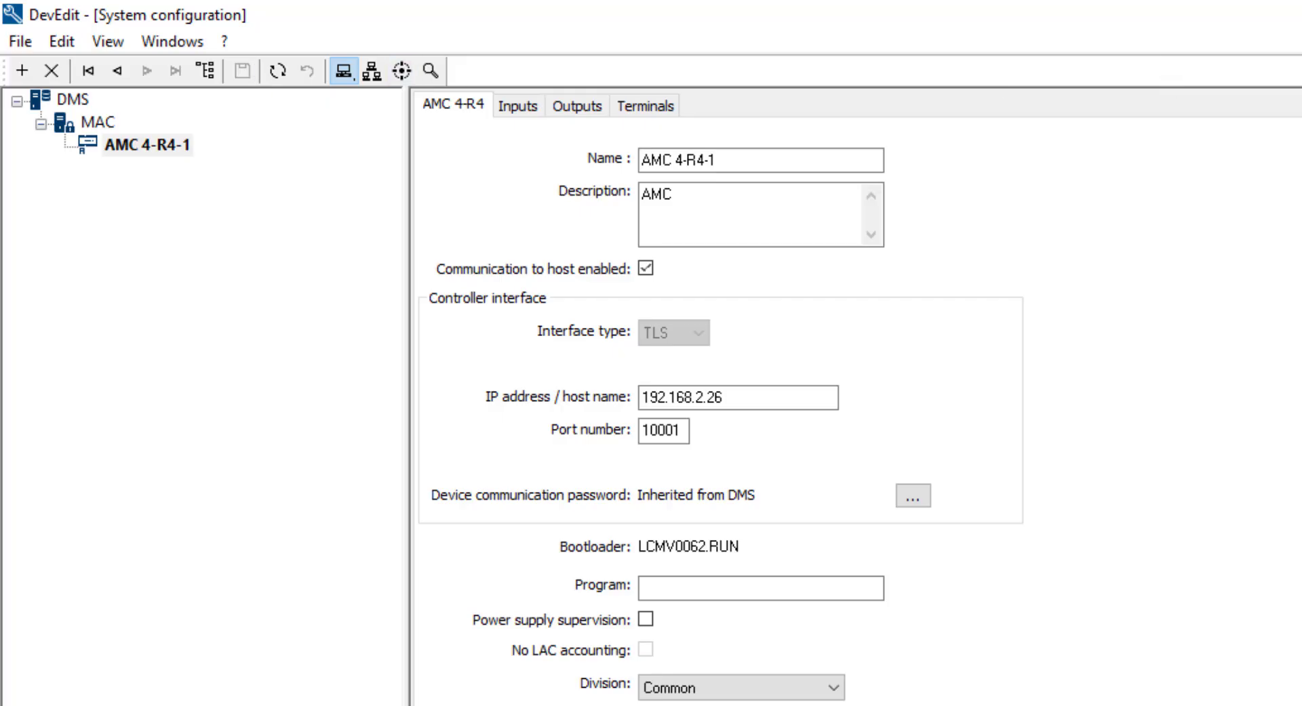
# Step: Create a DM 01a entrance under AMC 4-R4-1 with LCTSL K inbound and LCTSL outbound readers
pyautogui.rightClick(153, 153)
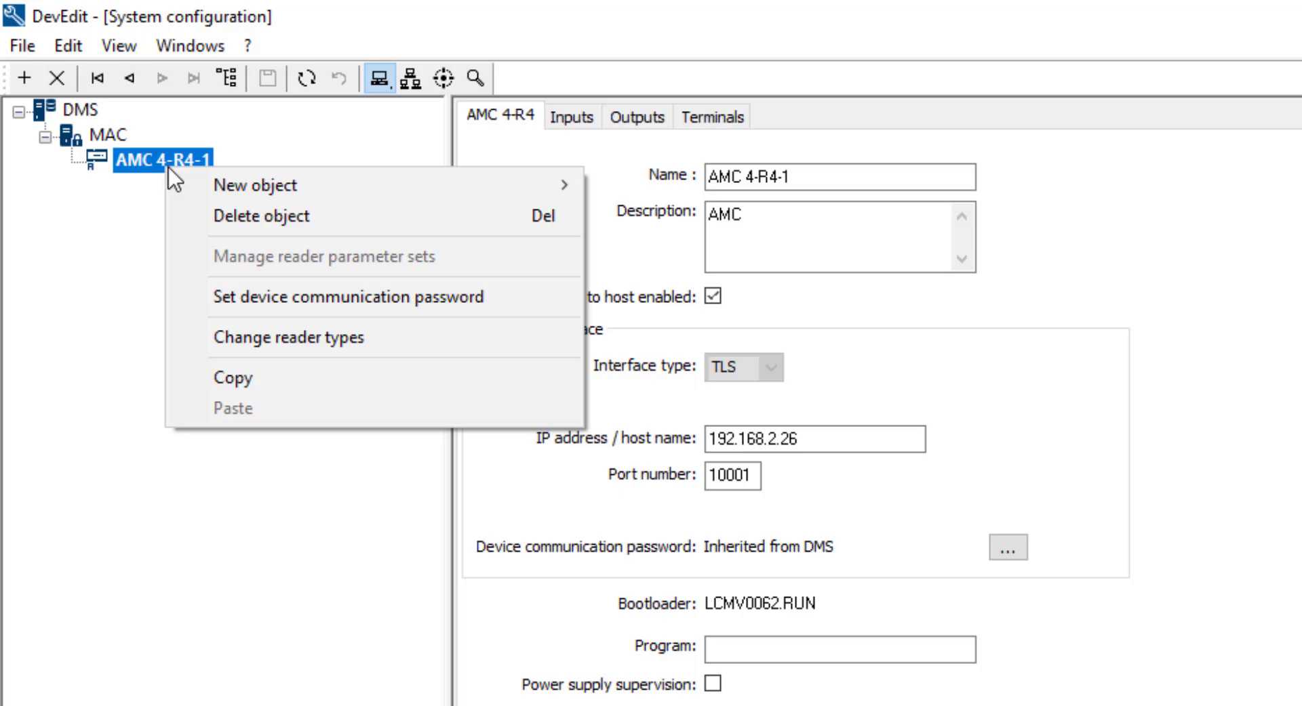
pyautogui.moveTo(229, 183)
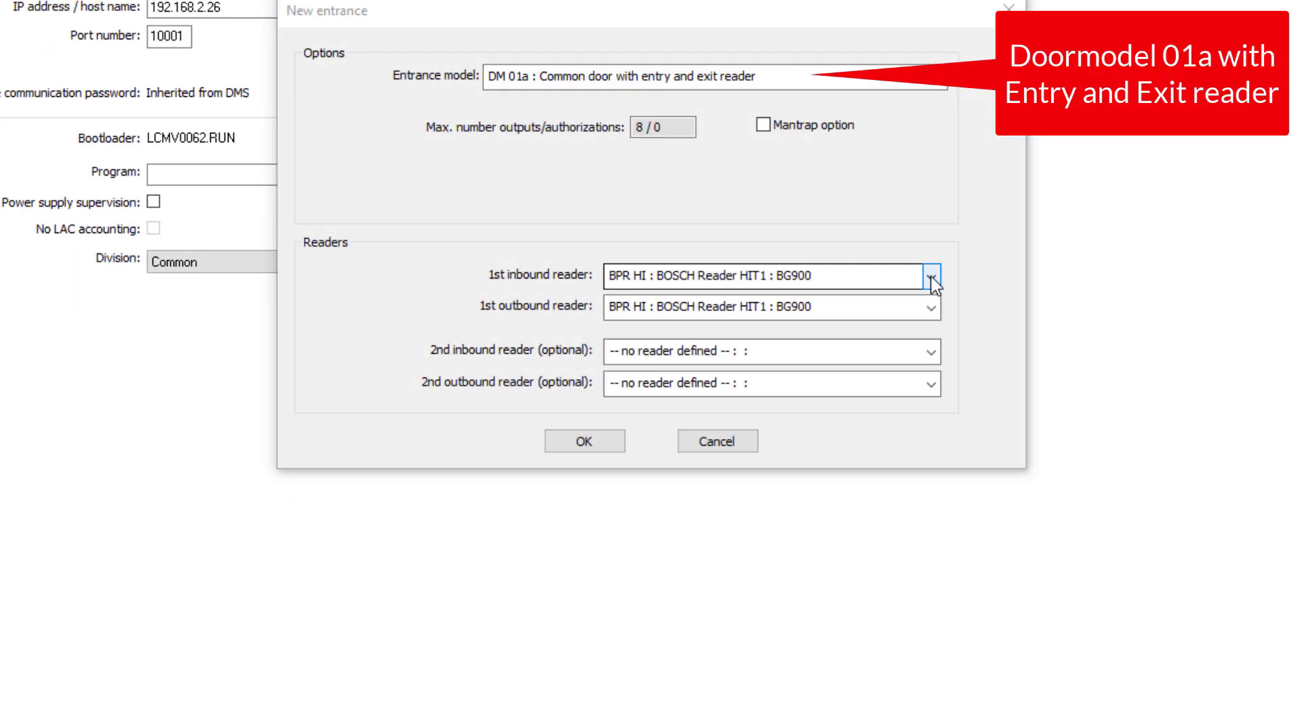
pyautogui.click(948, 309)
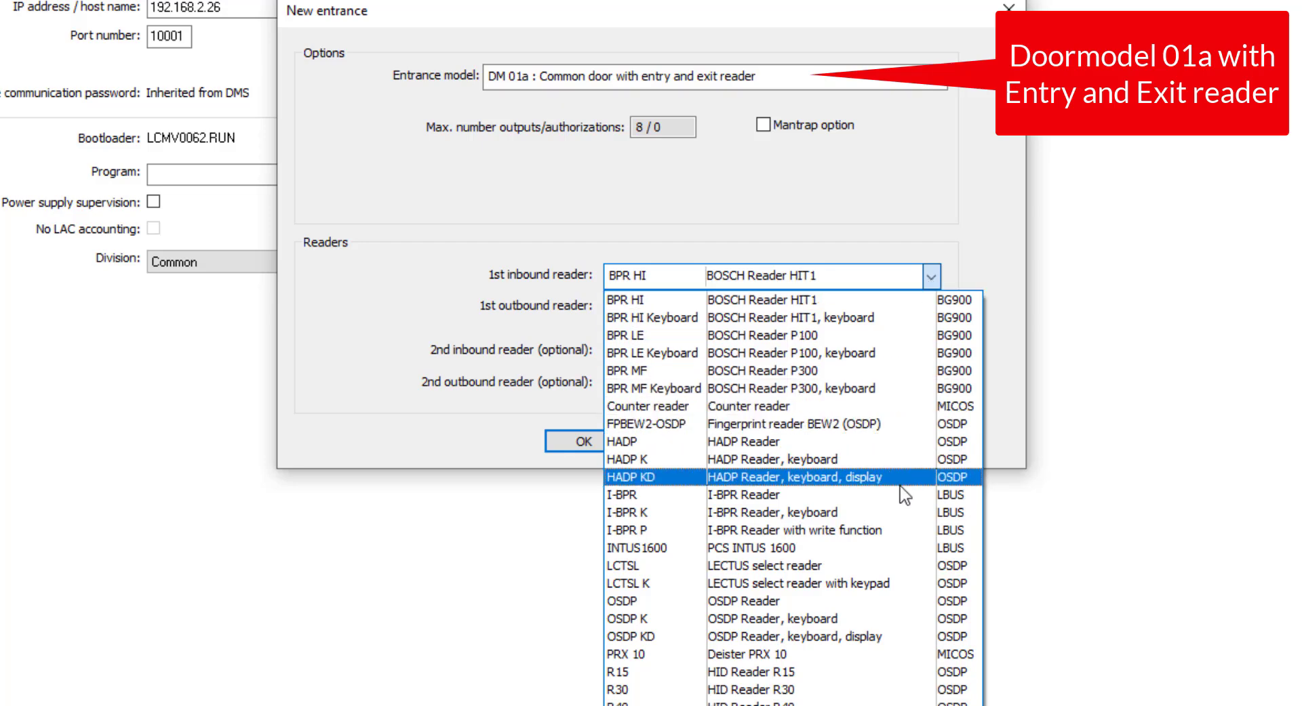
pyautogui.click(872, 585)
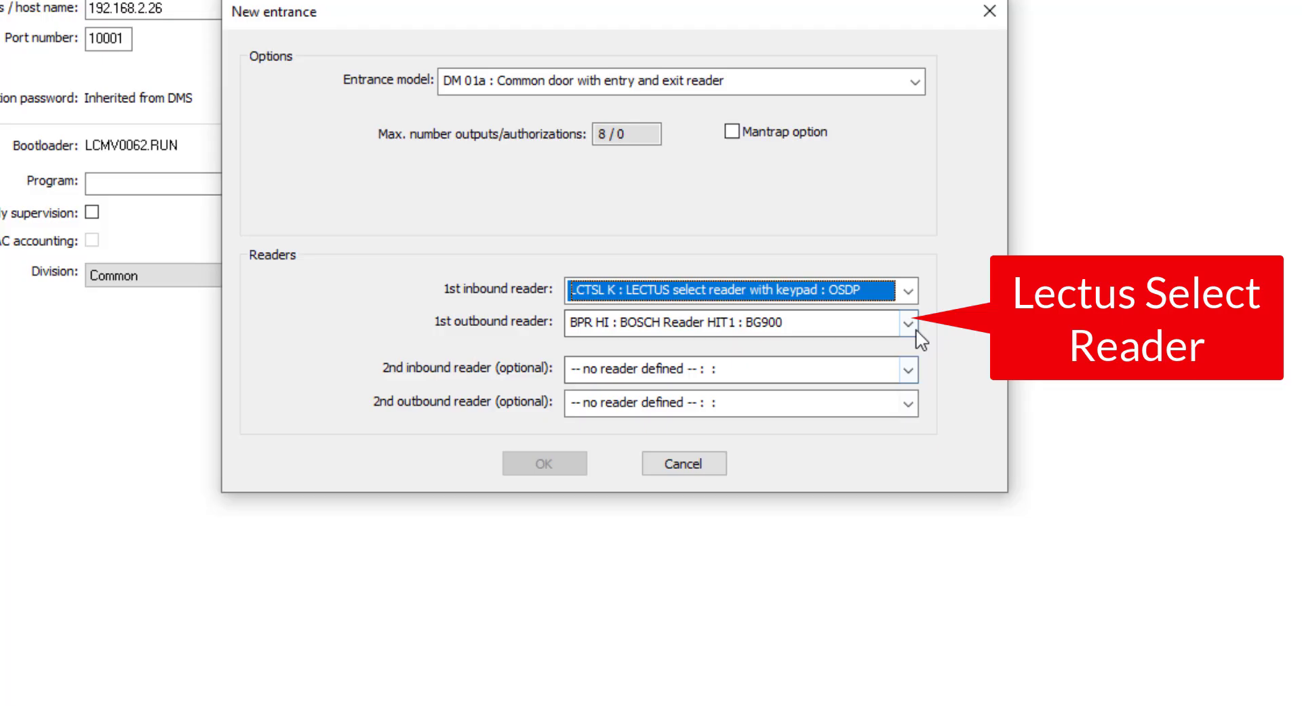
pyautogui.click(908, 326)
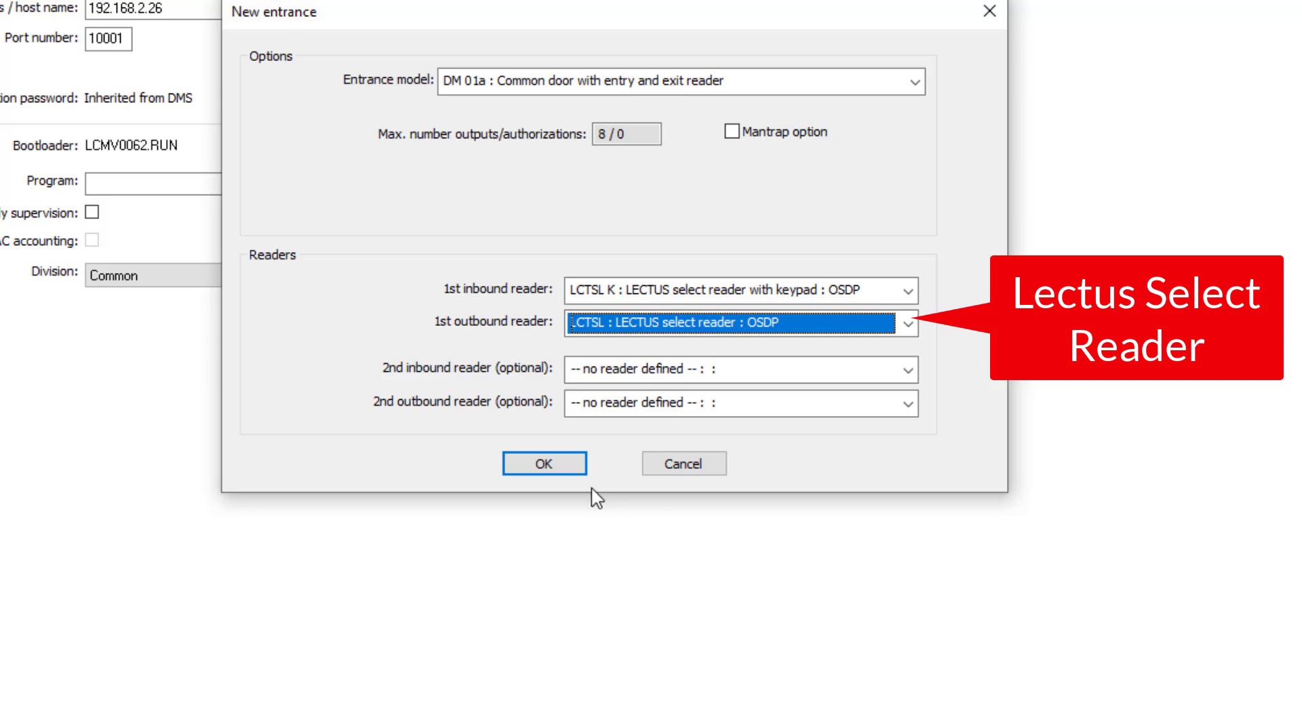
pyautogui.click(568, 468)
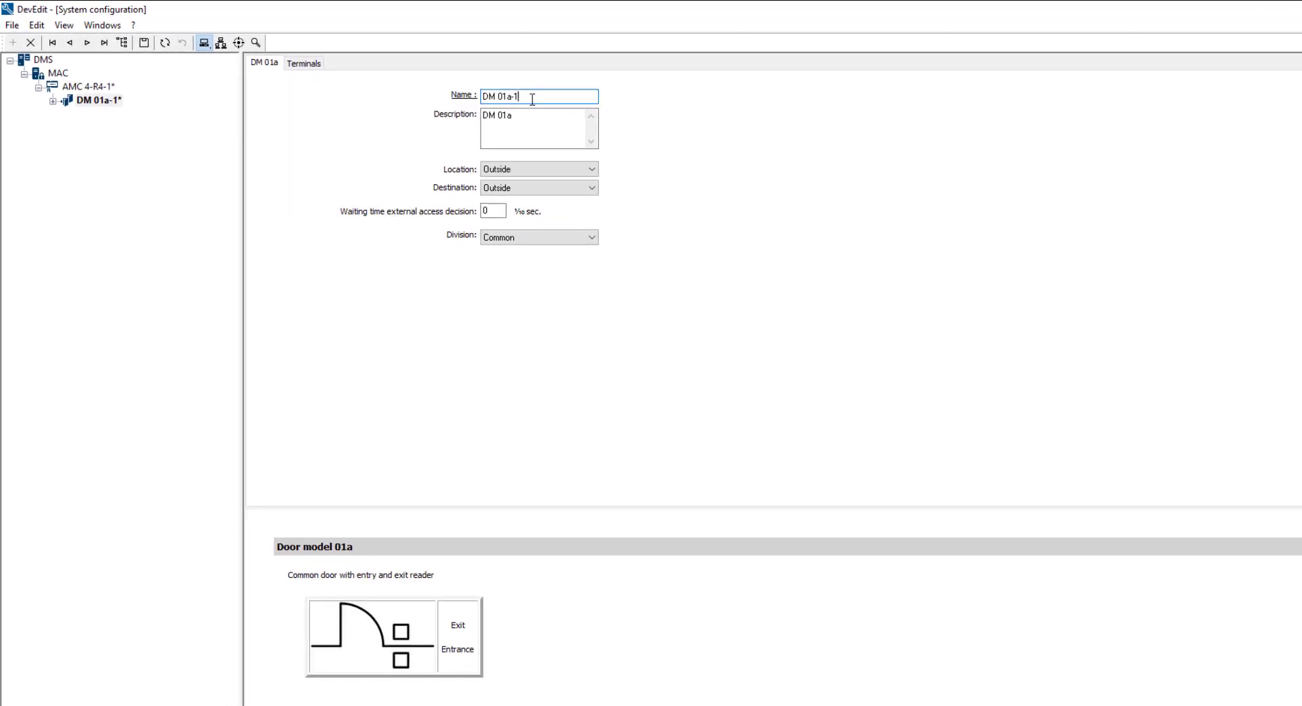
# Step: Name the DM 01a entrance 'Main Entrance' with destination Office Building
pyautogui.press('BackSpace')
pyautogui.press('BackSpace')
pyautogui.press('BackSpace')
pyautogui.press('BackSpace')
pyautogui.press('BackSpace')
pyautogui.press('BackSpace')
pyautogui.press('BackSpace')
pyautogui.press('BackSpace')
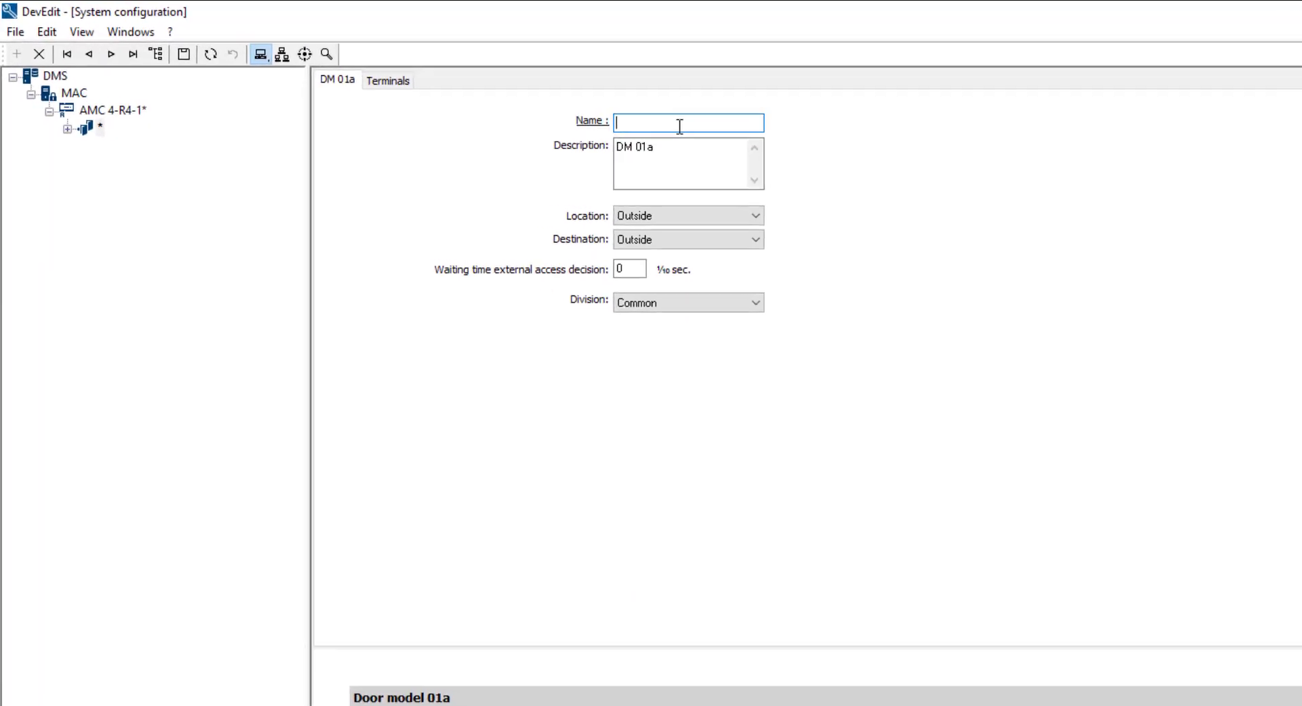
pyautogui.write('Main Entr')
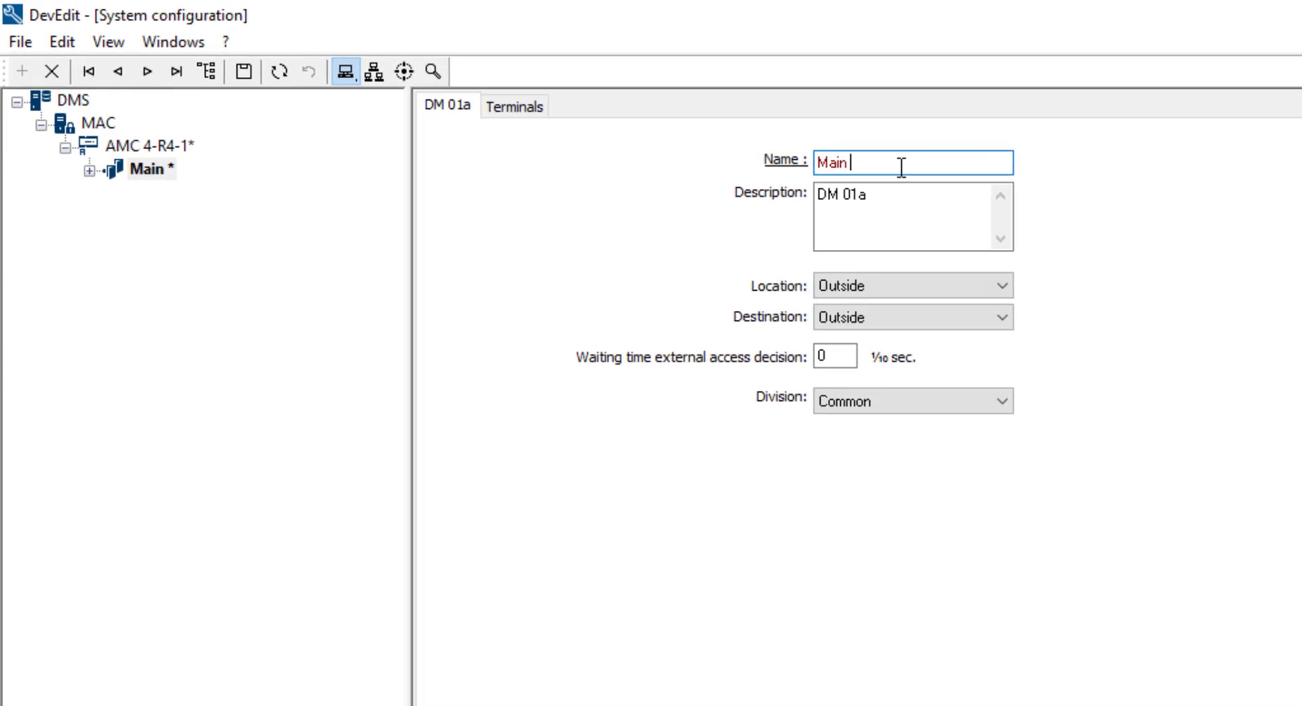
pyautogui.write('ance')
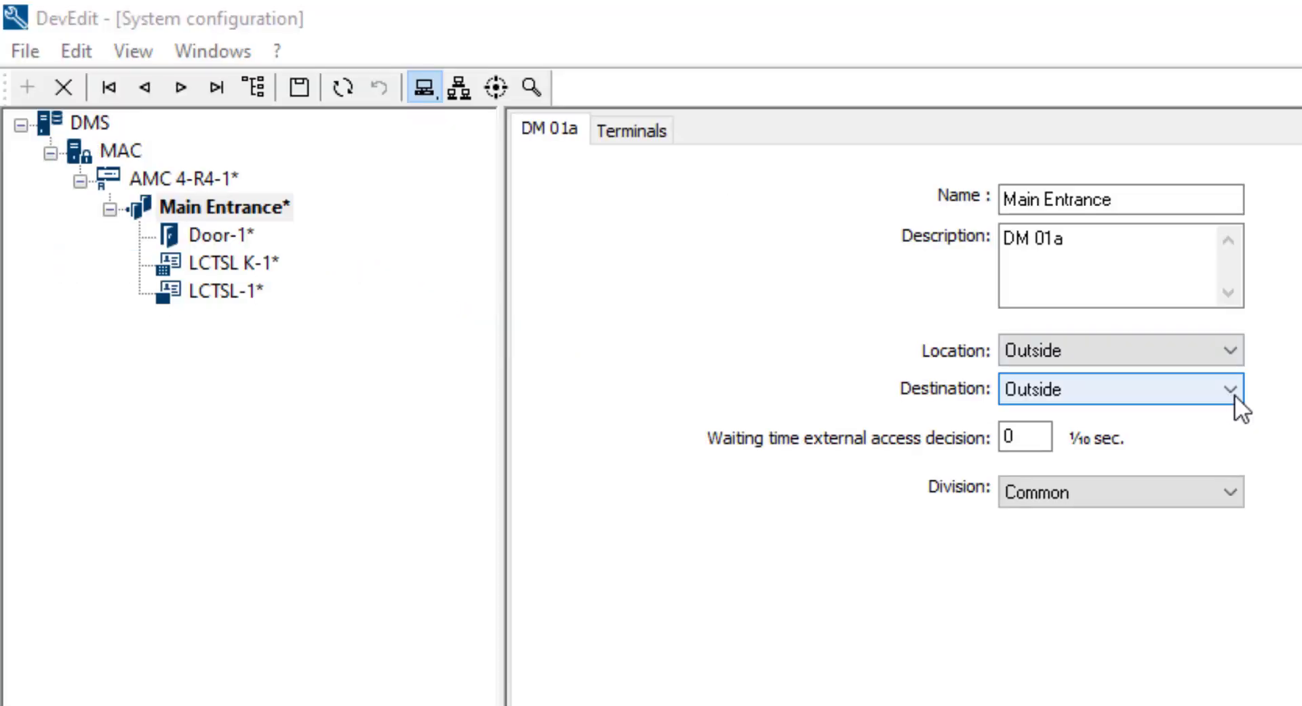
pyautogui.click(1234, 394)
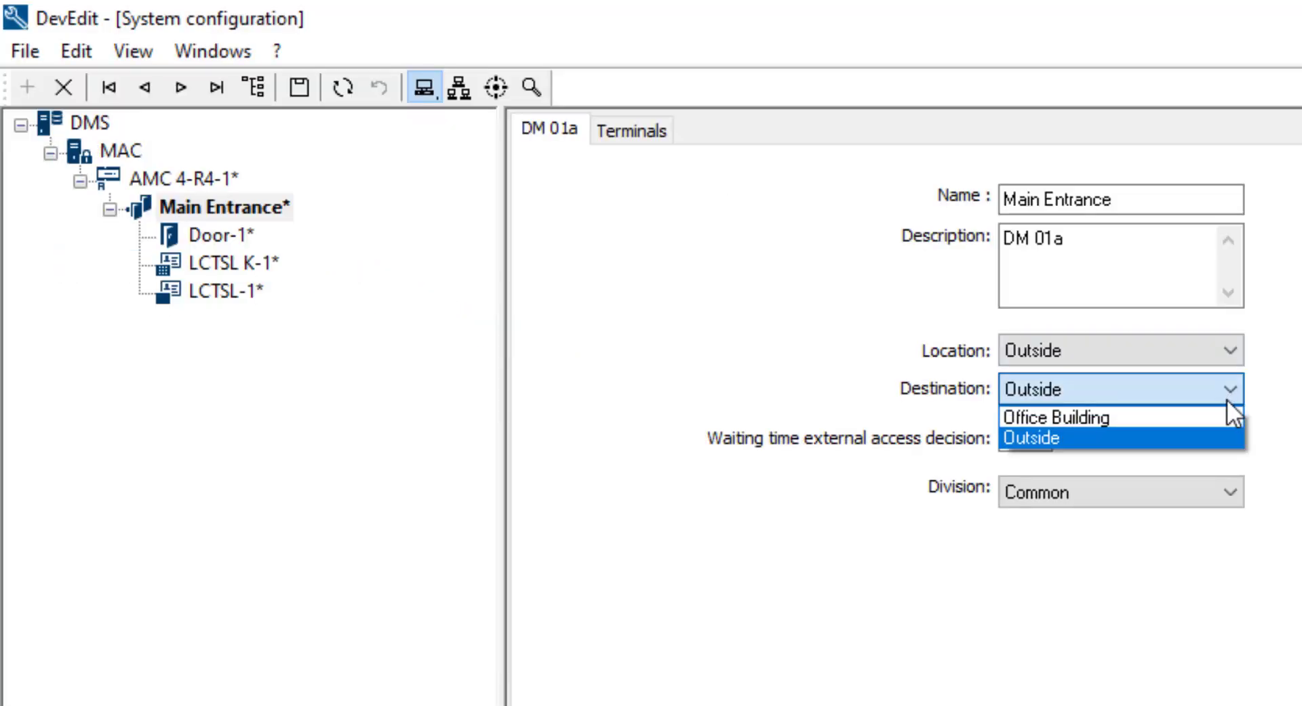
pyautogui.click(1220, 421)
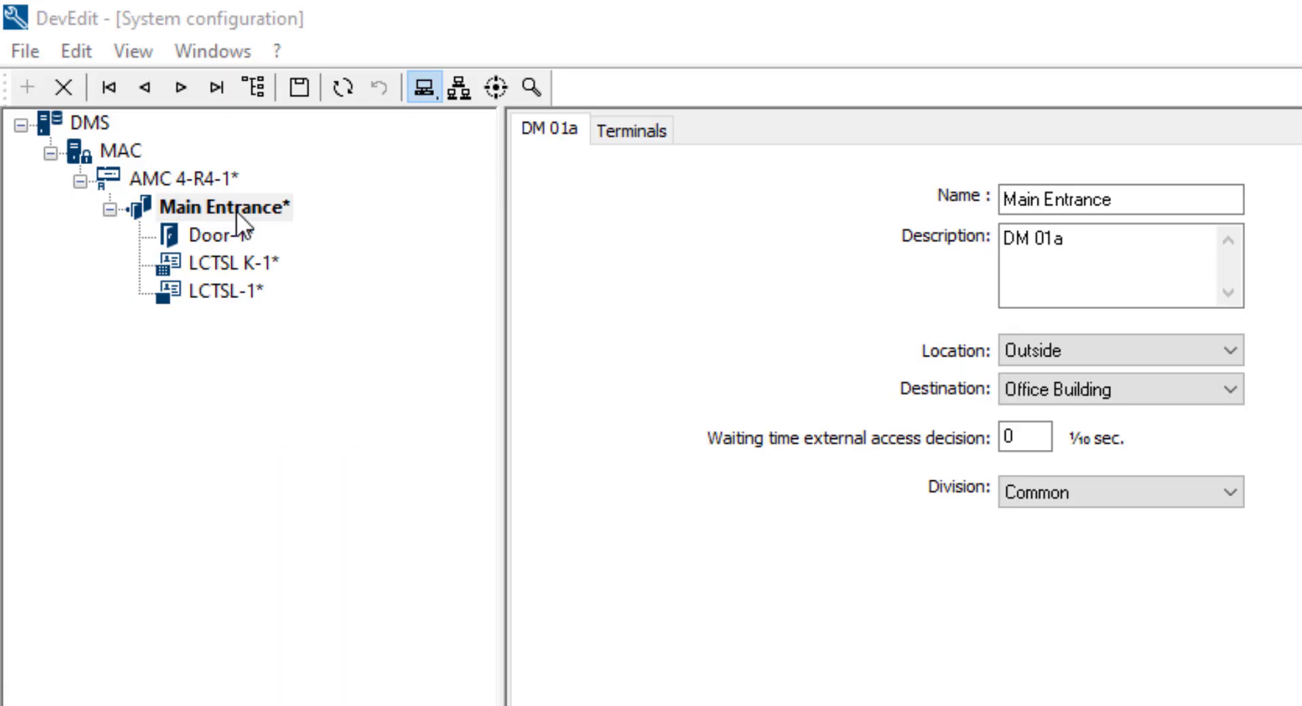
# Step: Rename the entrance's door from Door-1 to 'Main Door'
pyautogui.click(230, 239)
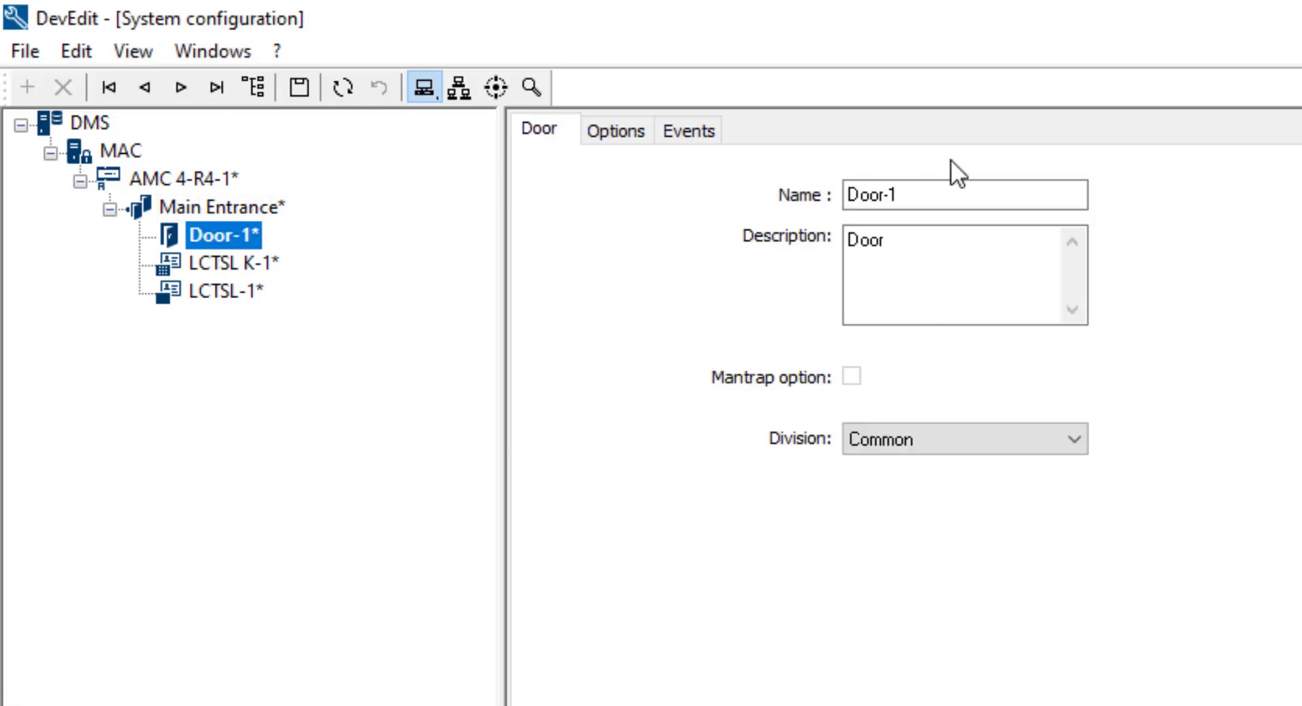
pyautogui.click(939, 195)
pyautogui.press('BackSpace')
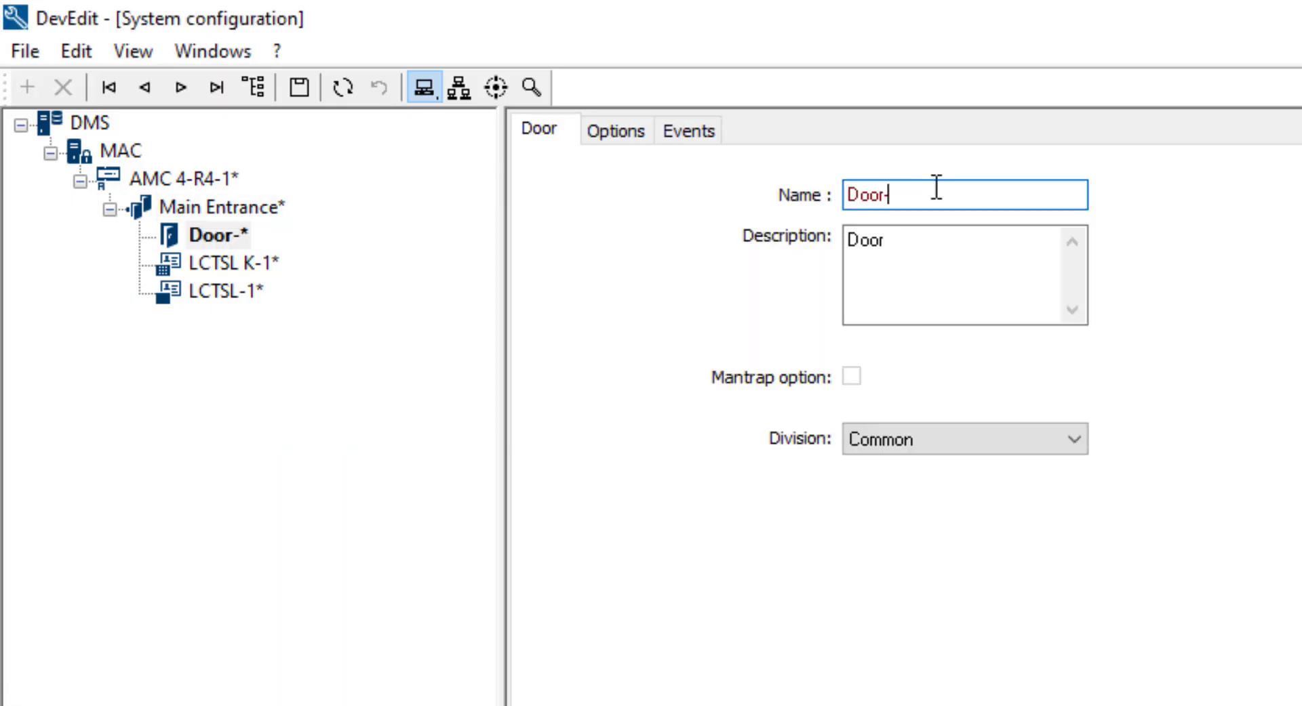
pyautogui.press('BackSpace')
pyautogui.press('BackSpace')
pyautogui.press('BackSpace')
pyautogui.press('BackSpace')
pyautogui.press('BackSpace')
pyautogui.write('M')
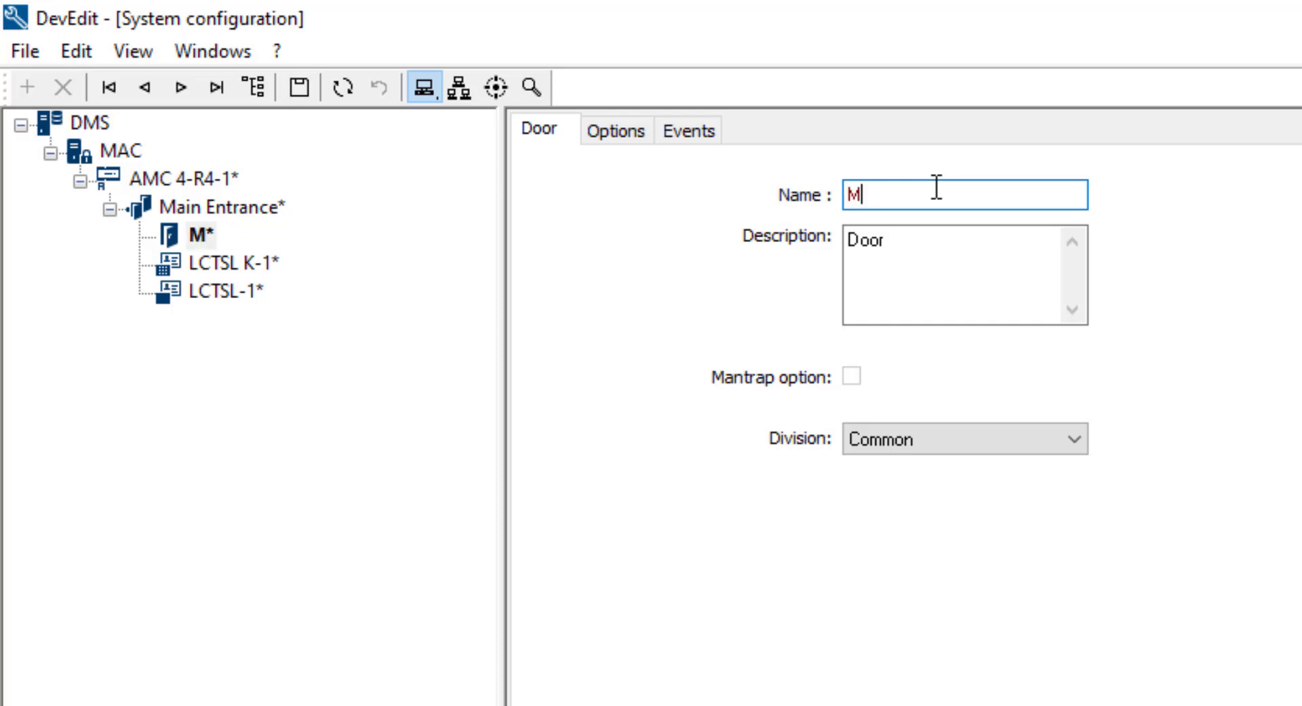
pyautogui.write('ain D')
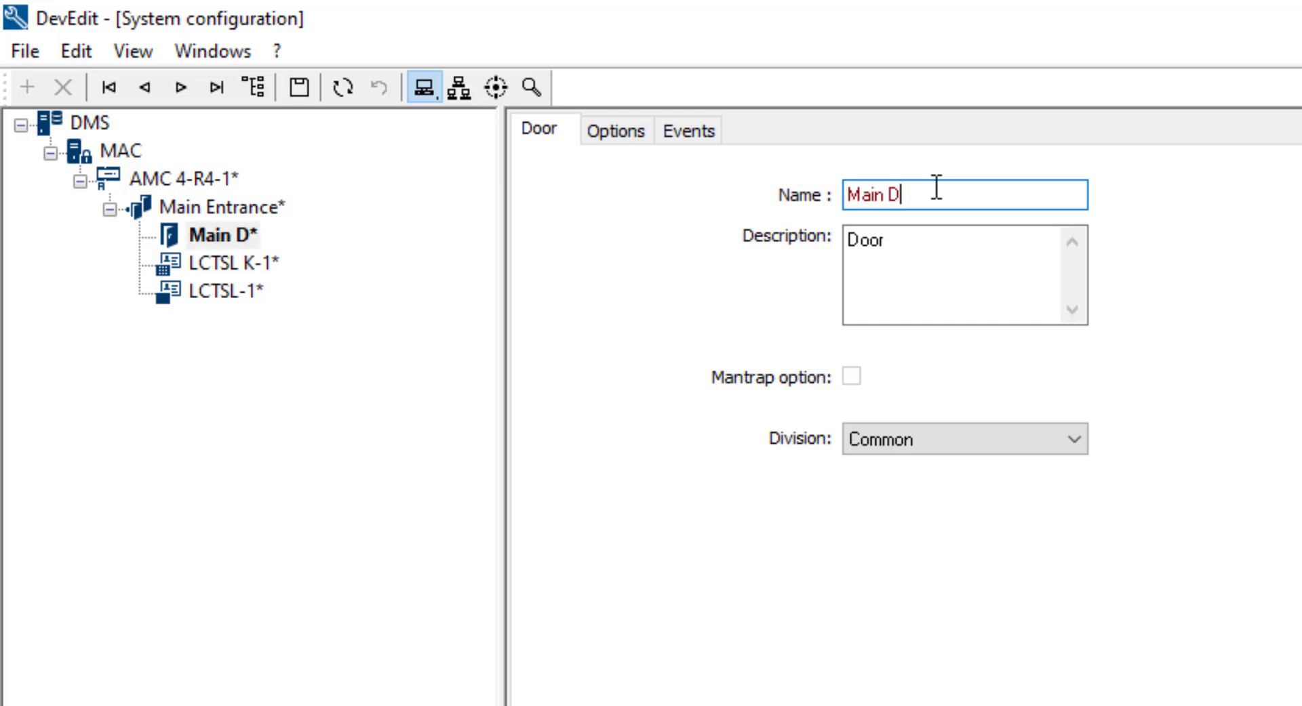
pyautogui.write('oor')
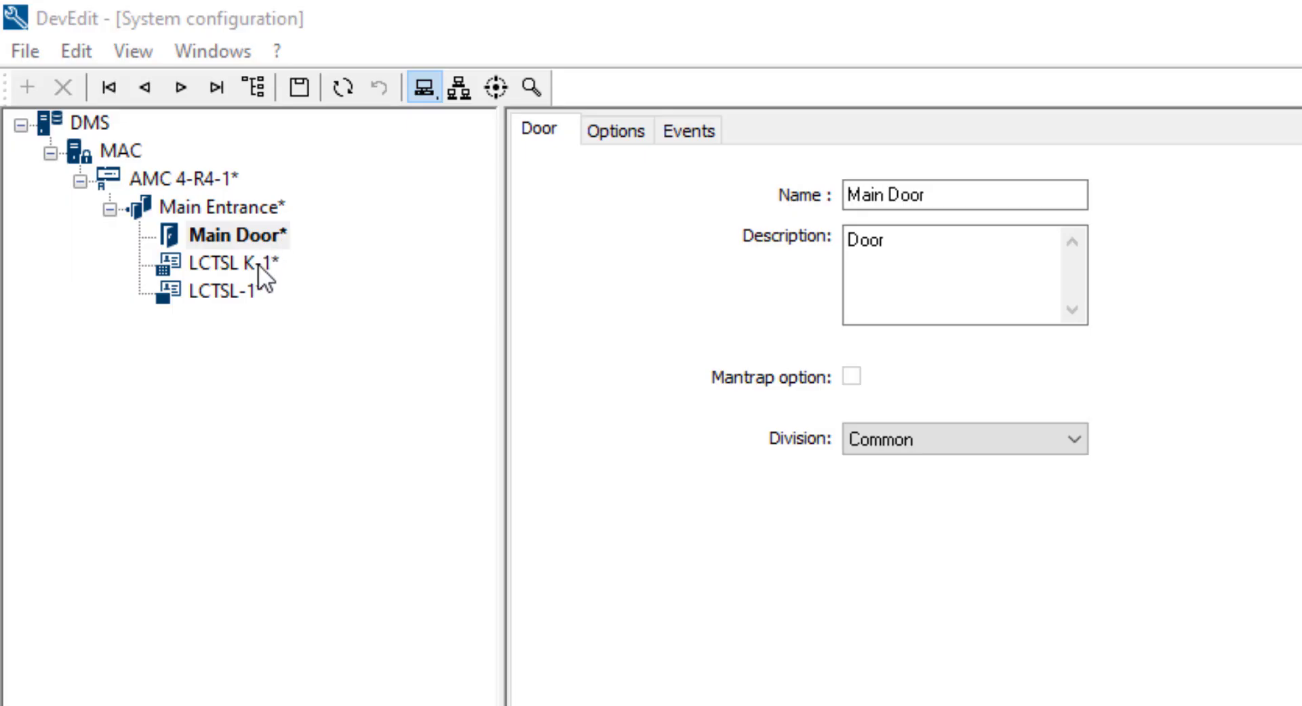
pyautogui.click(258, 263)
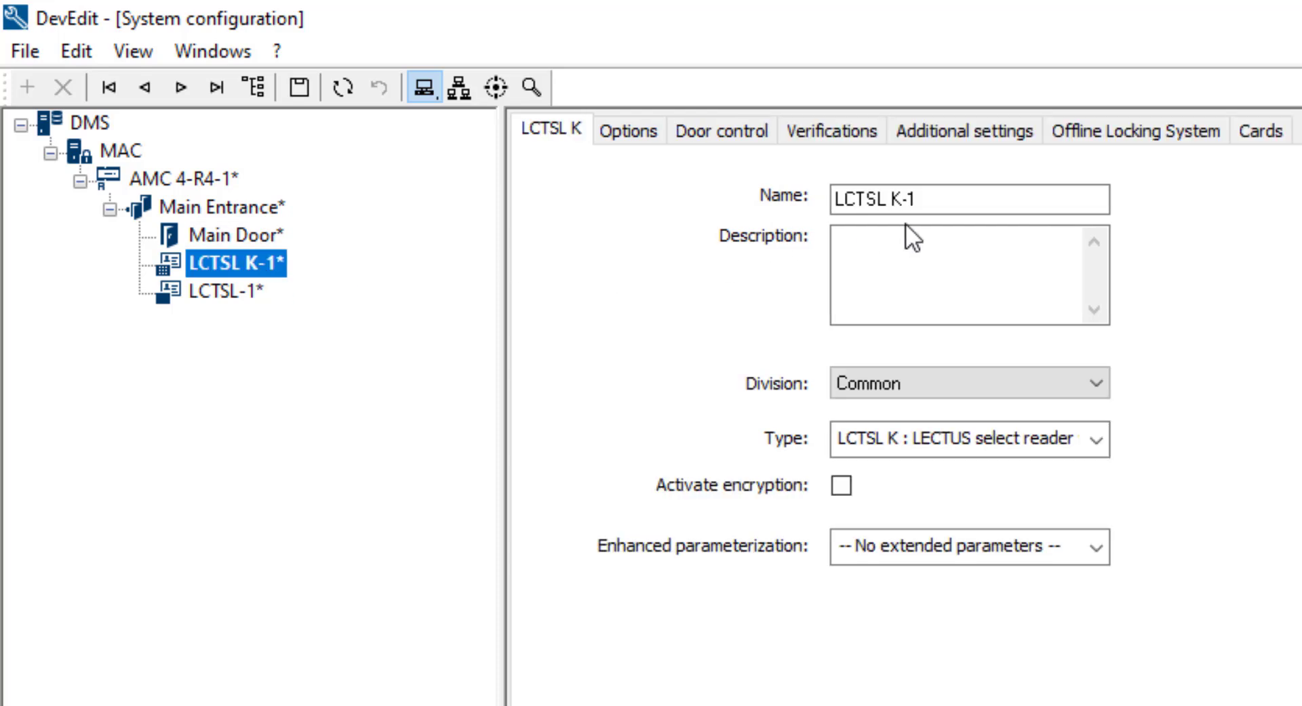
# Step: Rename reader LCTSL K-1 to 'Outside-In', keeping reader type LCTSL K
pyautogui.moveTo(977, 199); pyautogui.dragTo(811, 201)
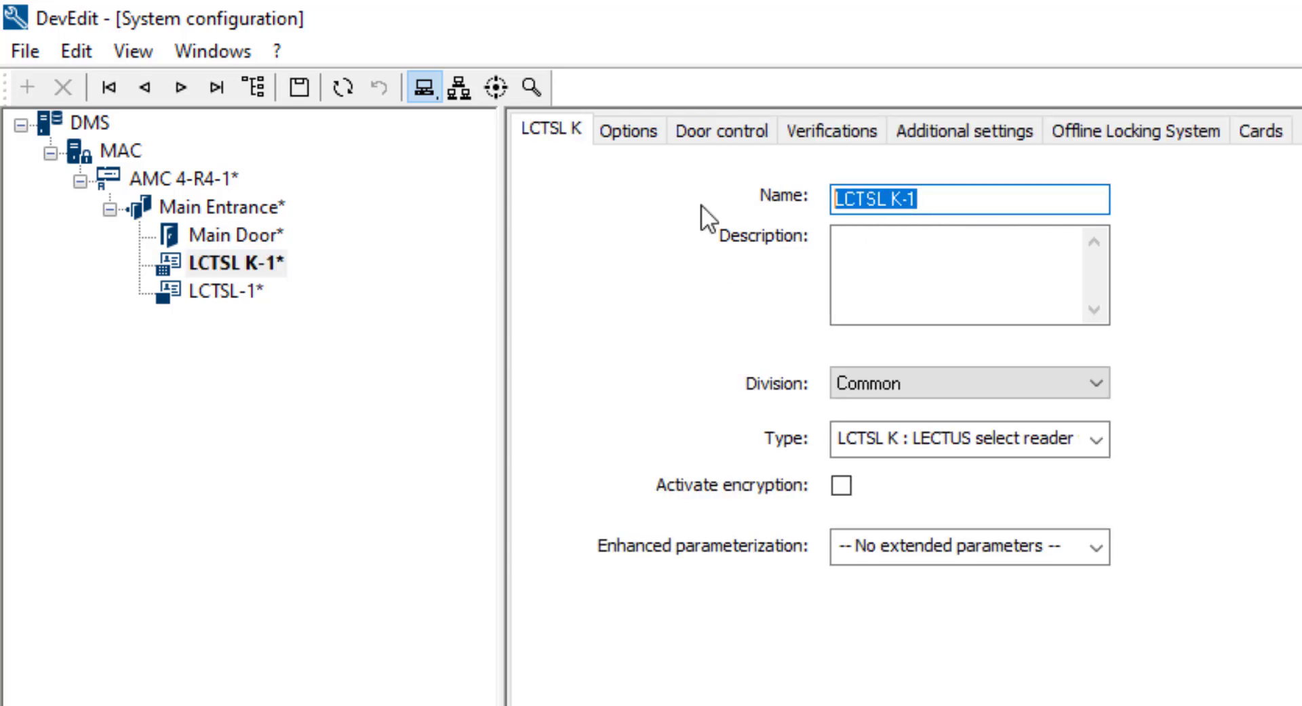
pyautogui.write('Ou')
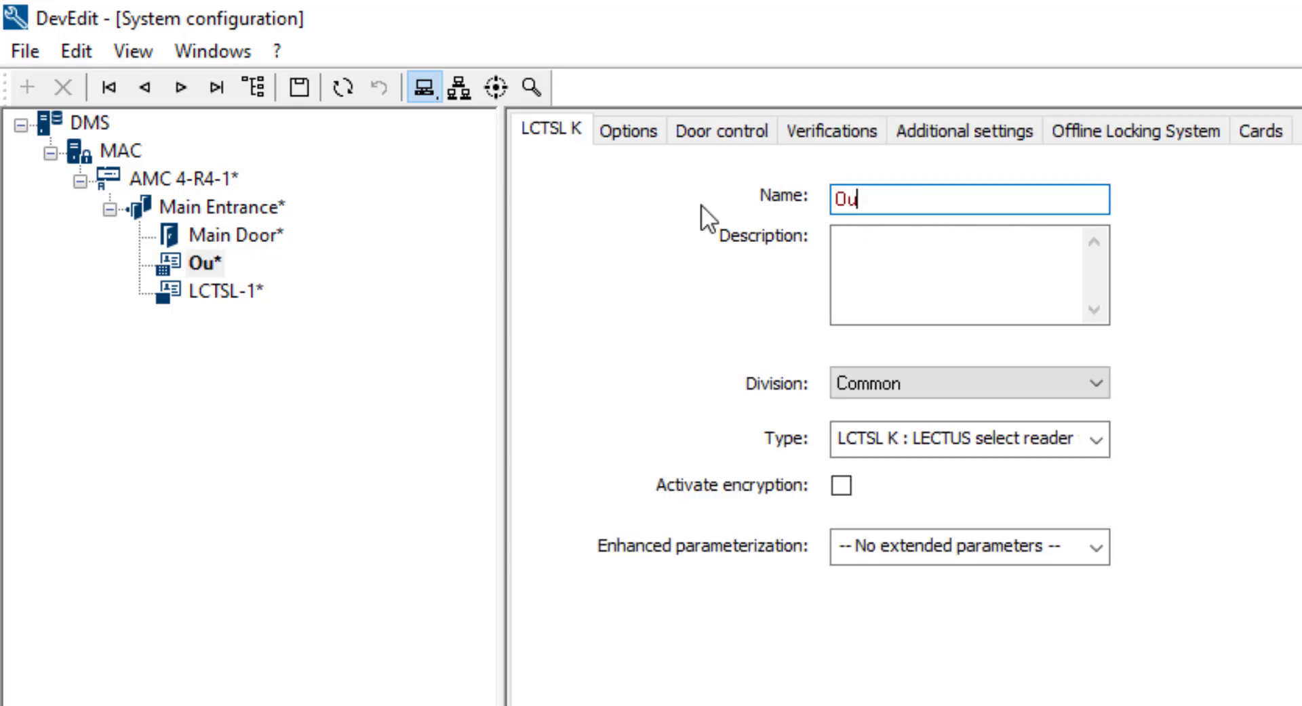
pyautogui.write('tside-')
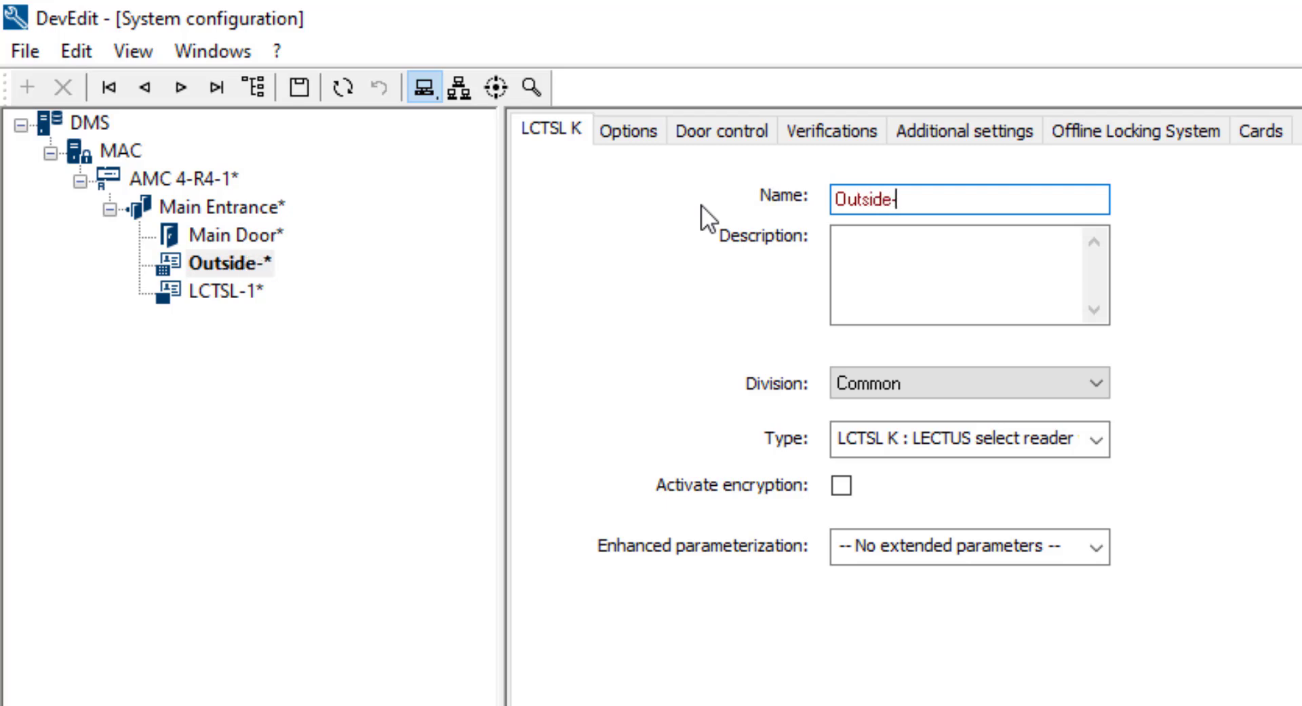
pyautogui.write('In')
pyautogui.click(1107, 449)
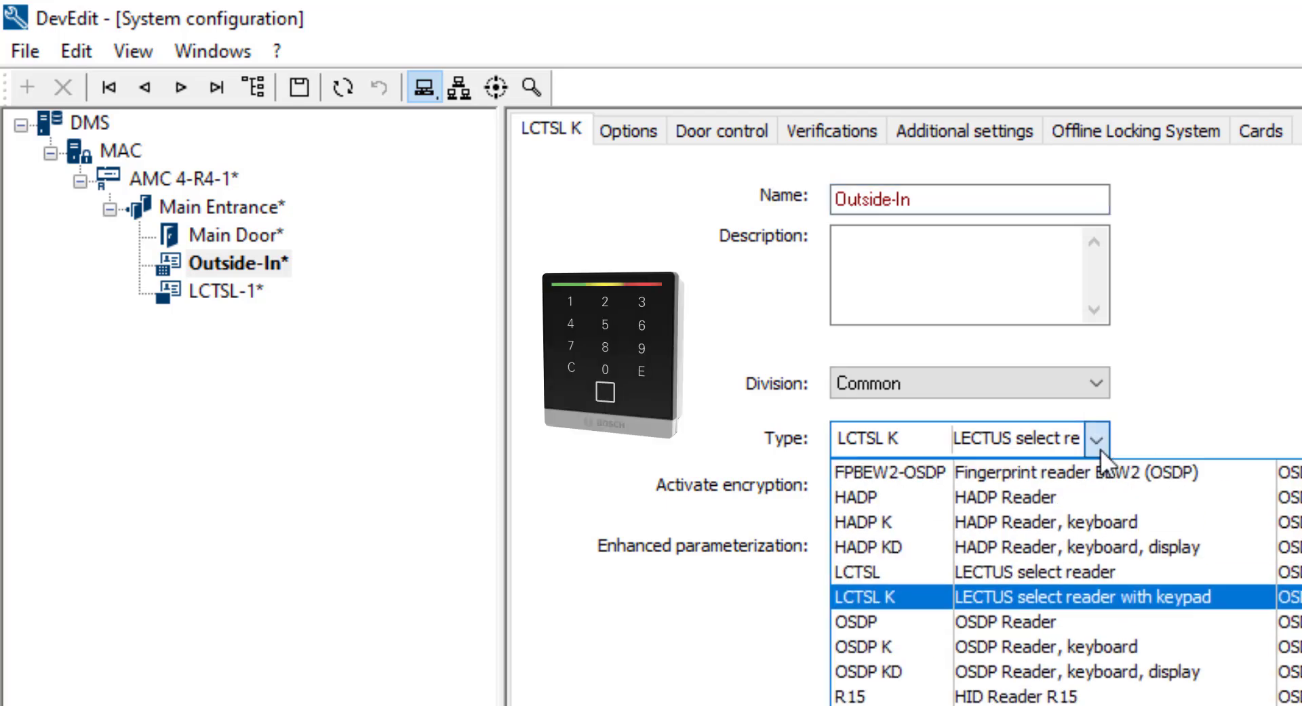
pyautogui.click(1101, 449)
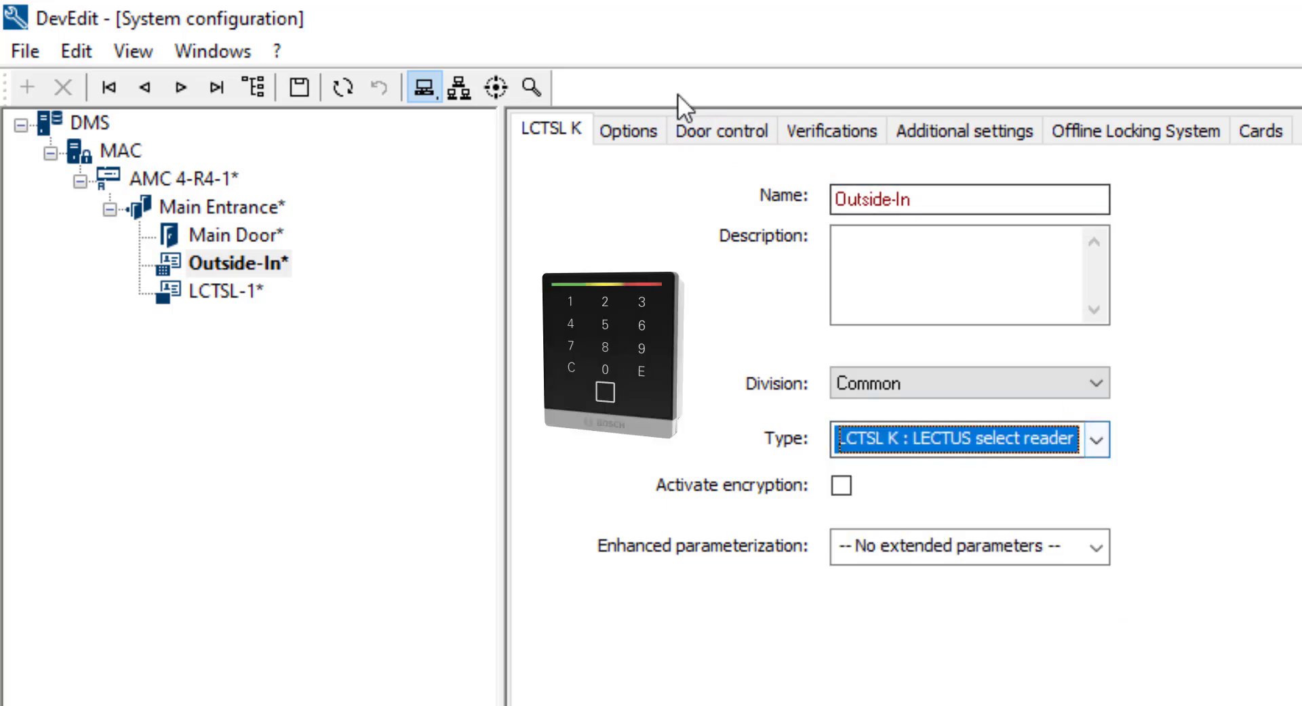
pyautogui.click(610, 140)
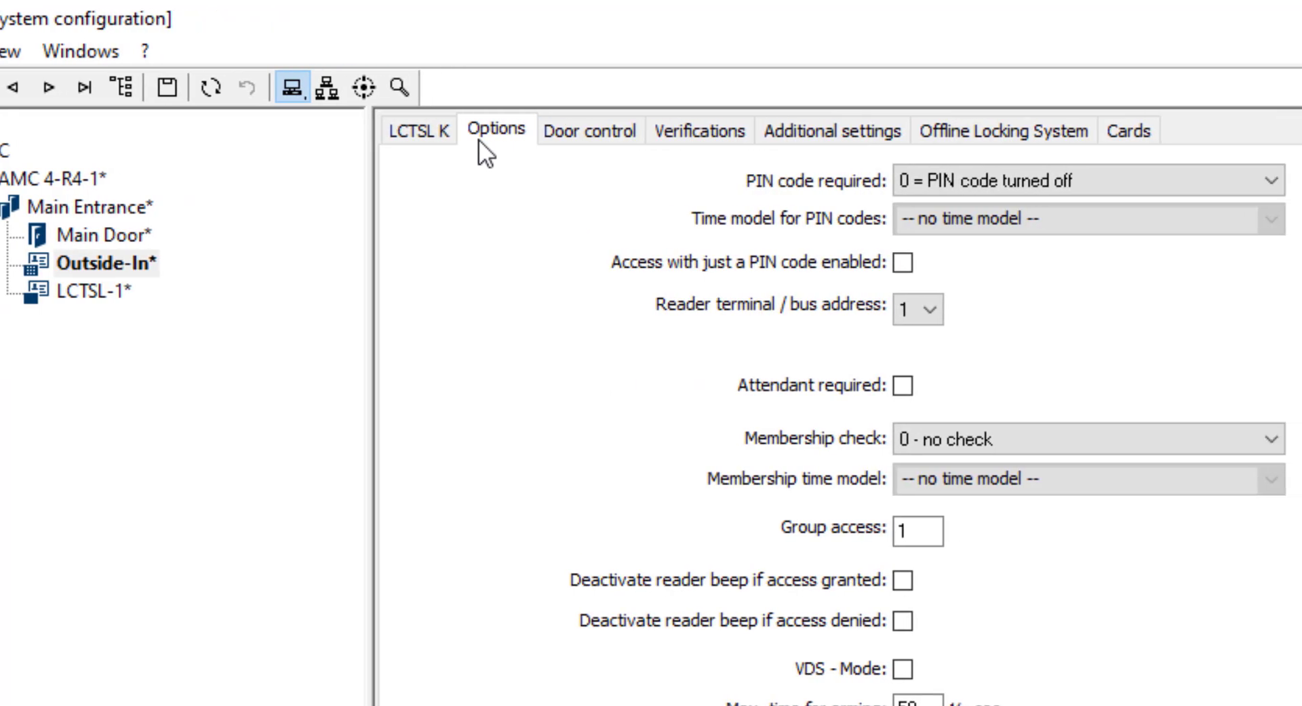
# Step: Set Outside-In's PIN code required option to 1 = PIN code turned on
pyautogui.click(1271, 181)
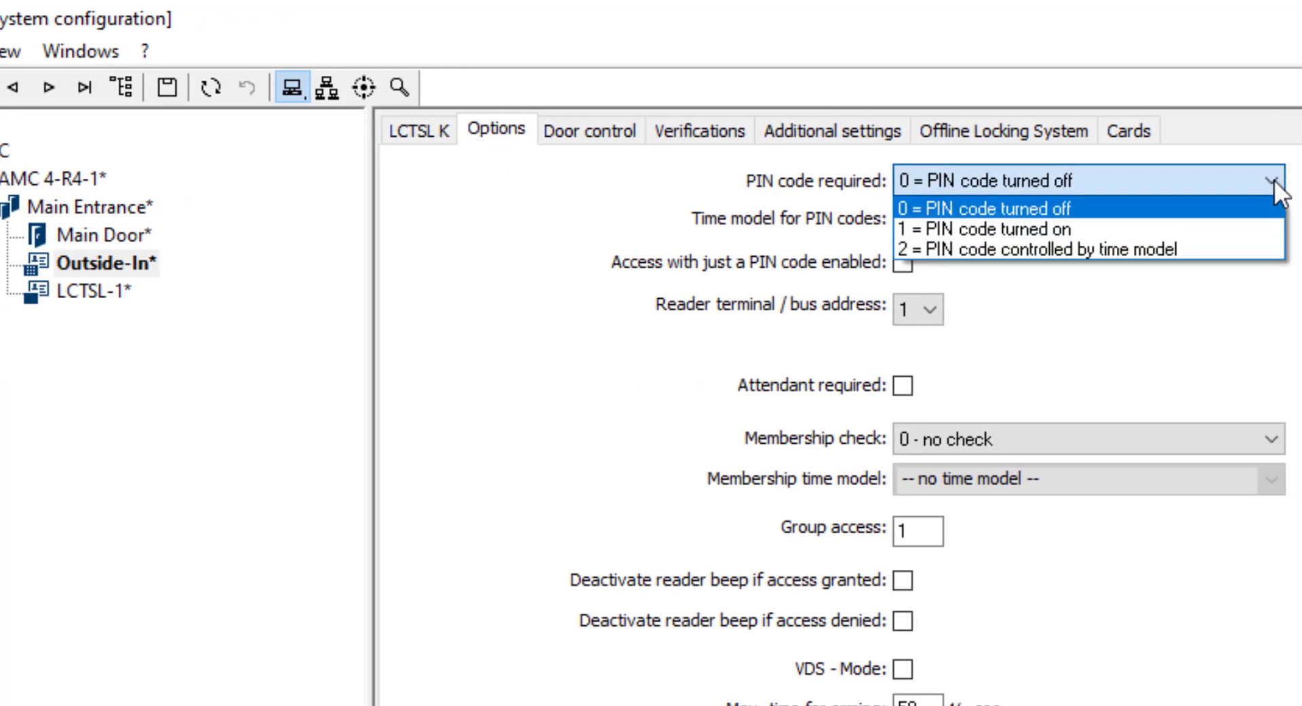
pyautogui.click(1214, 227)
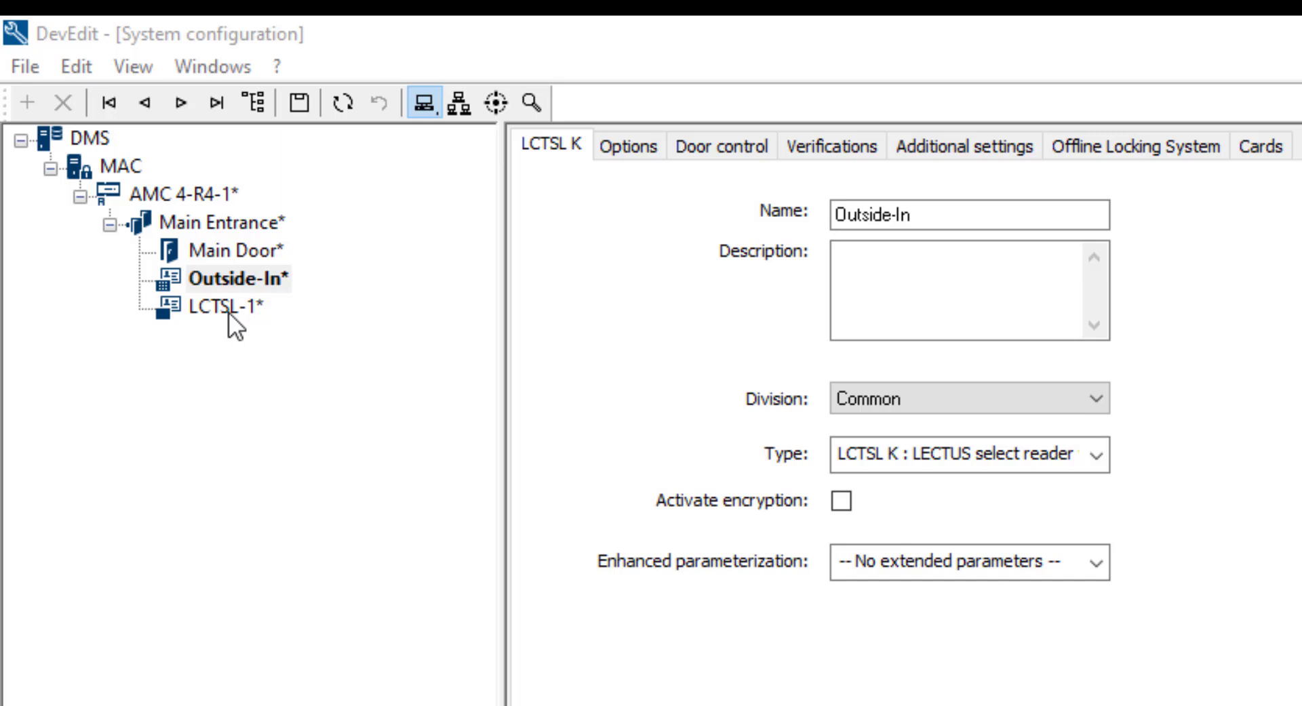
# Step: Rename outbound reader LCTSL-1 to 'Inside-Out' and check its reader type
pyautogui.click(229, 310)
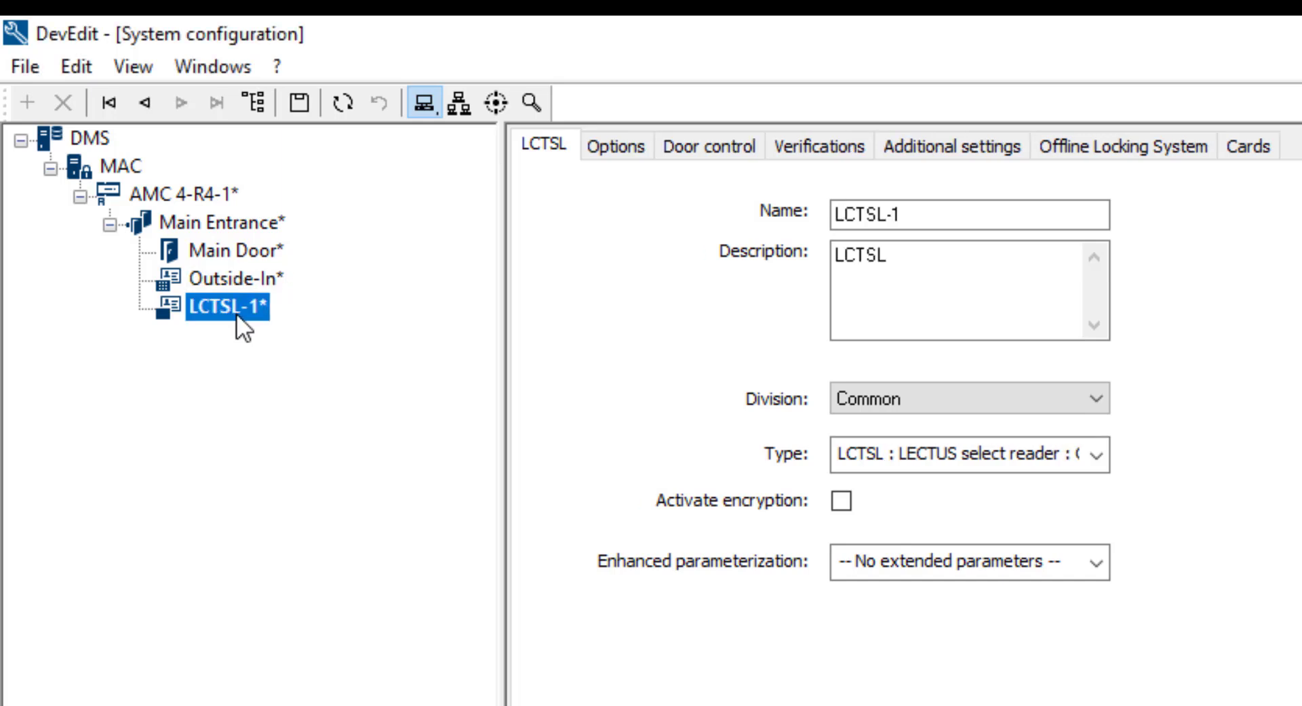
pyautogui.click(1016, 216)
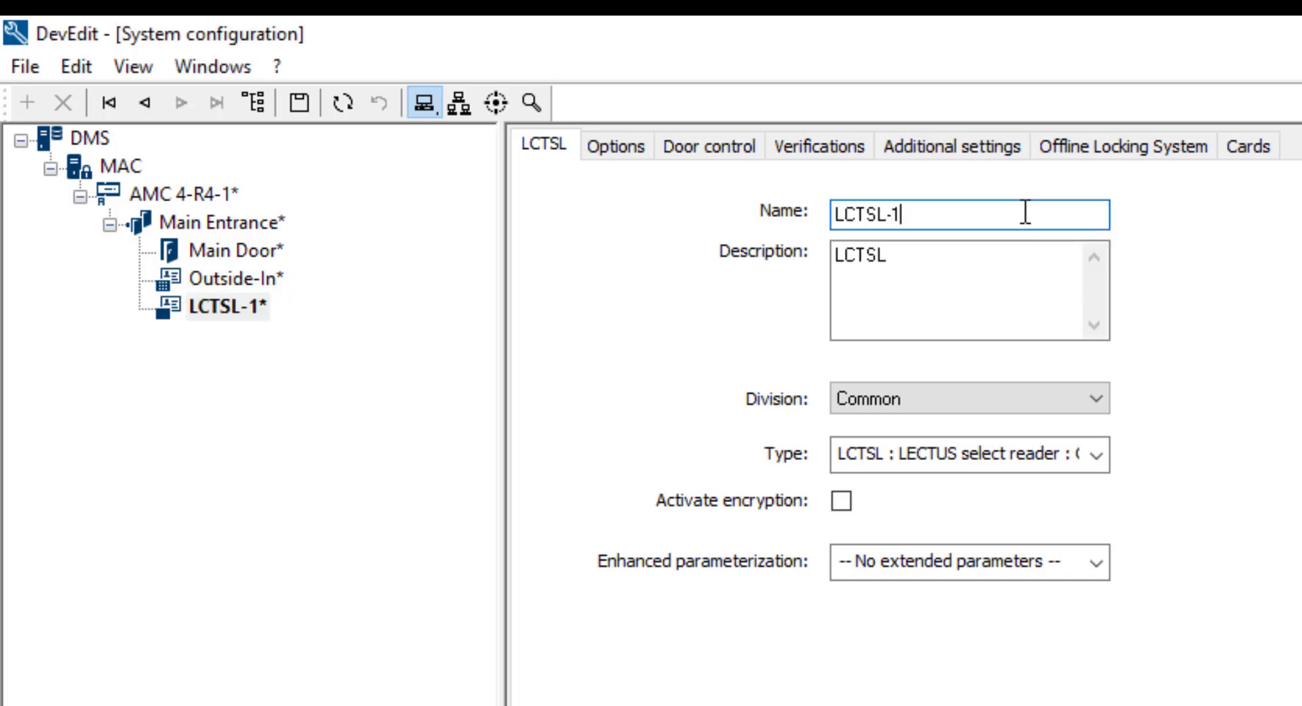
pyautogui.press('BackSpace')
pyautogui.press('BackSpace')
pyautogui.press('BackSpace')
pyautogui.press('BackSpace')
pyautogui.press('BackSpace')
pyautogui.press('BackSpace')
pyautogui.press('BackSpace')
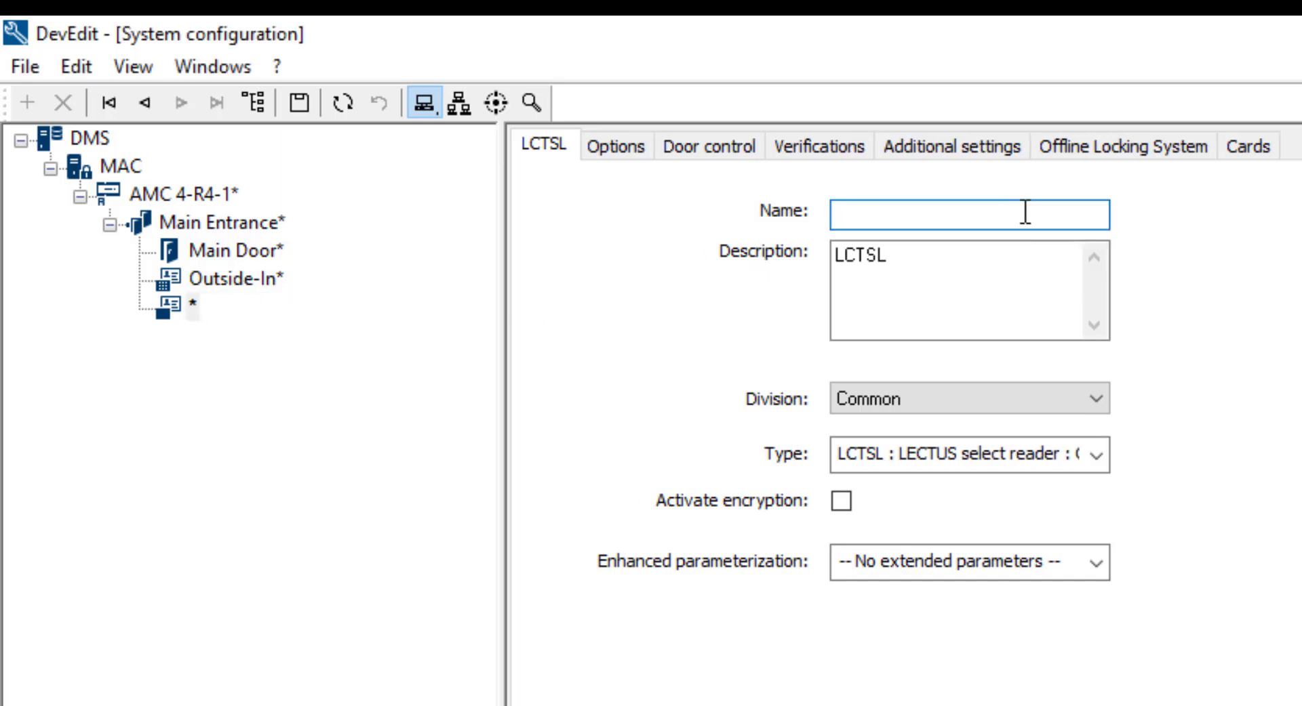
pyautogui.write('Inside')
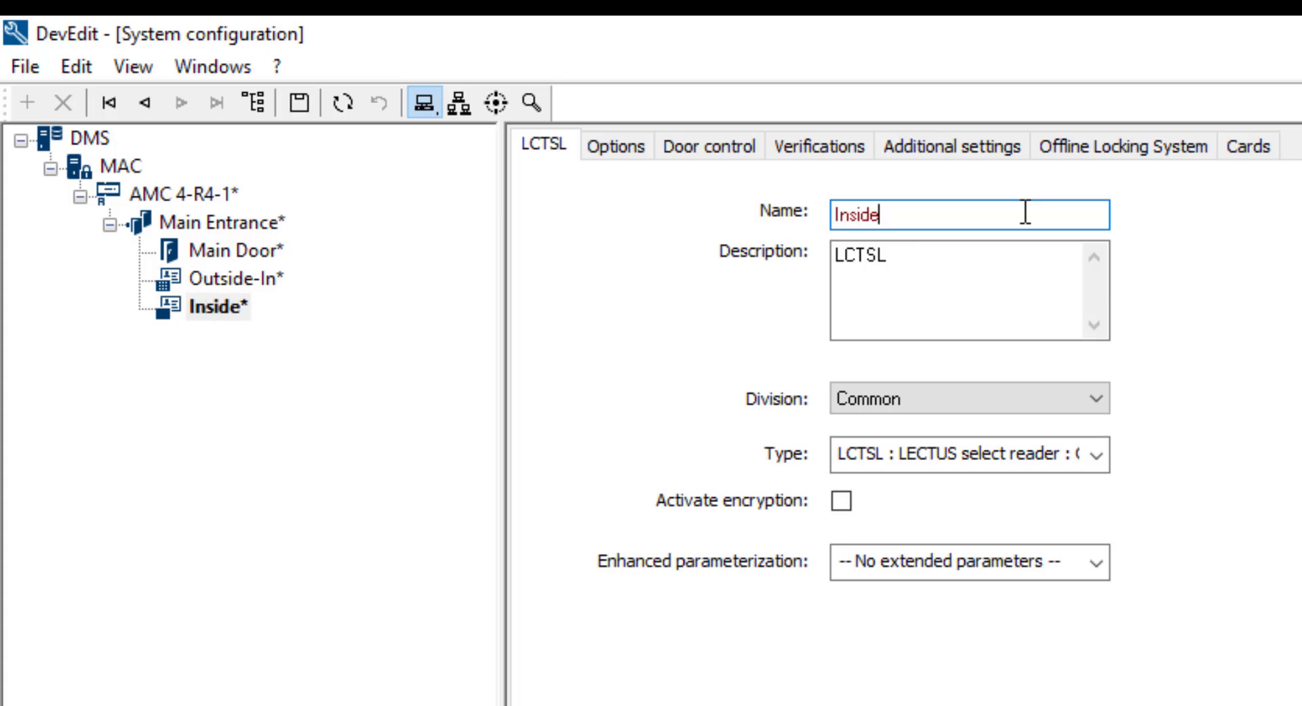
pyautogui.write('-Out')
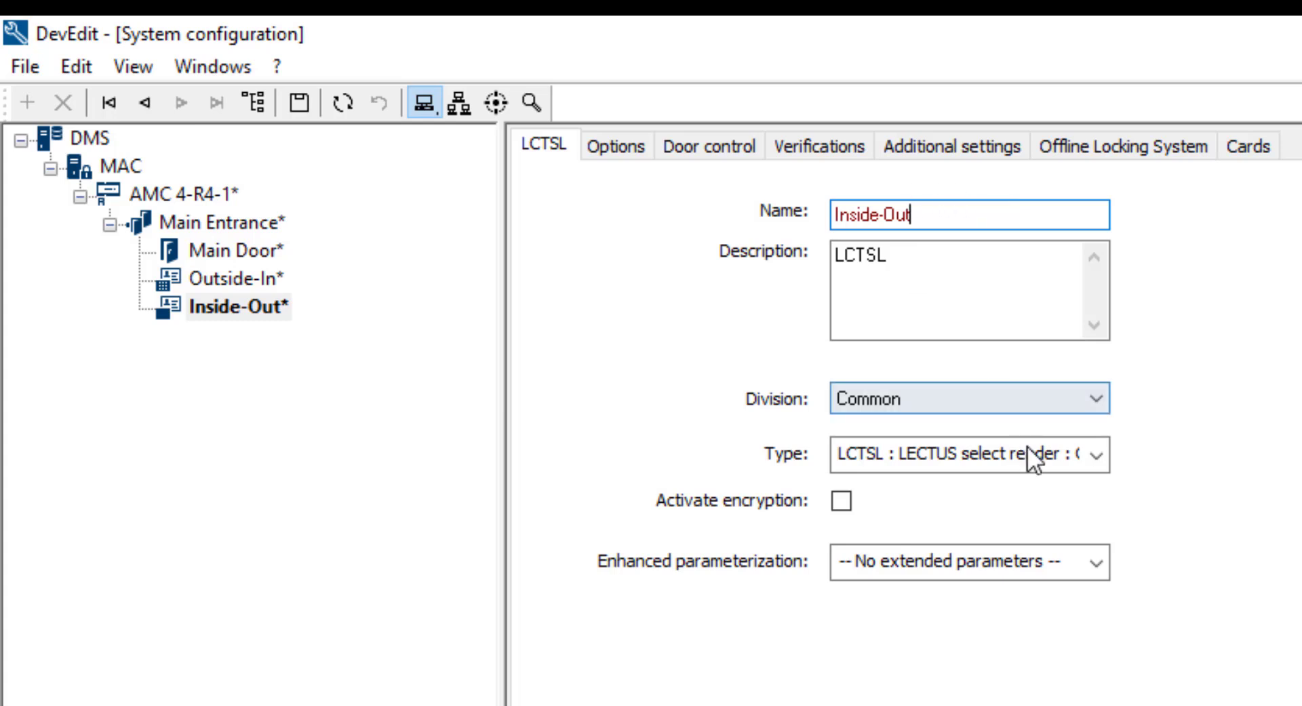
pyautogui.click(1097, 466)
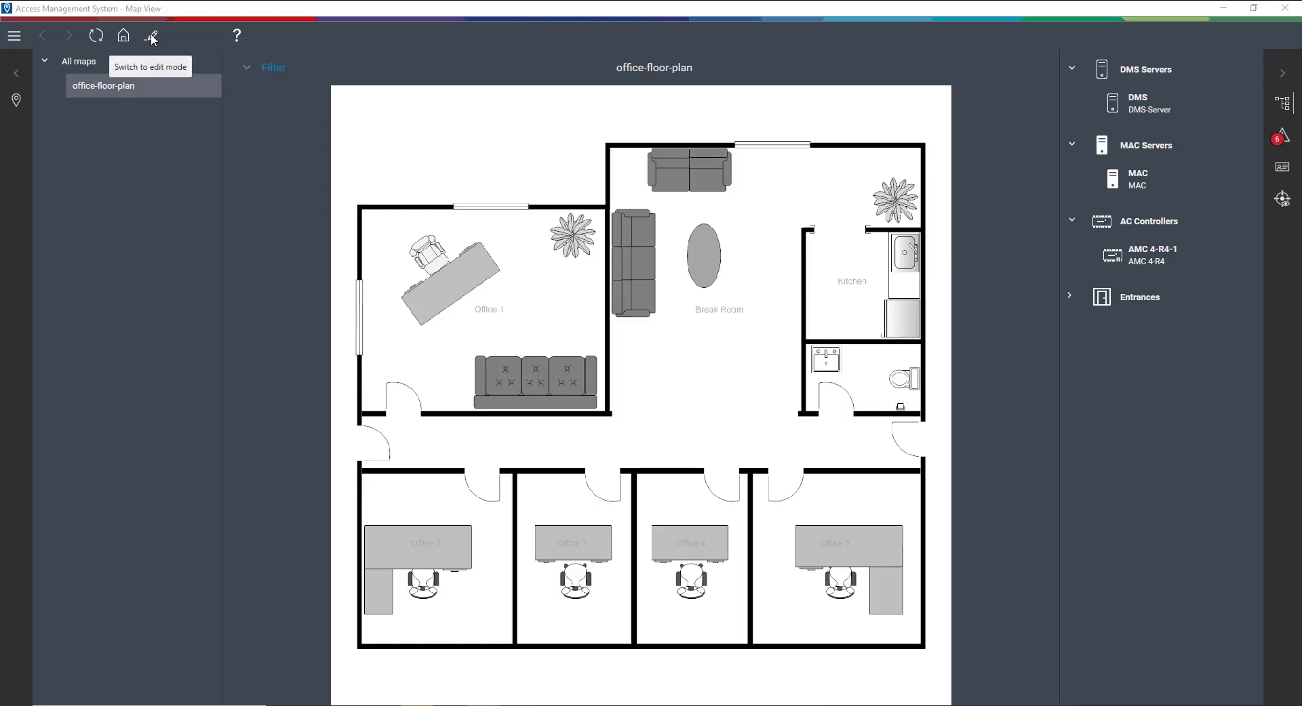
# Step: In map edit mode, drag Main Door from Entrances > Main Entrance to the corridor's left entrance
pyautogui.click(152, 37)
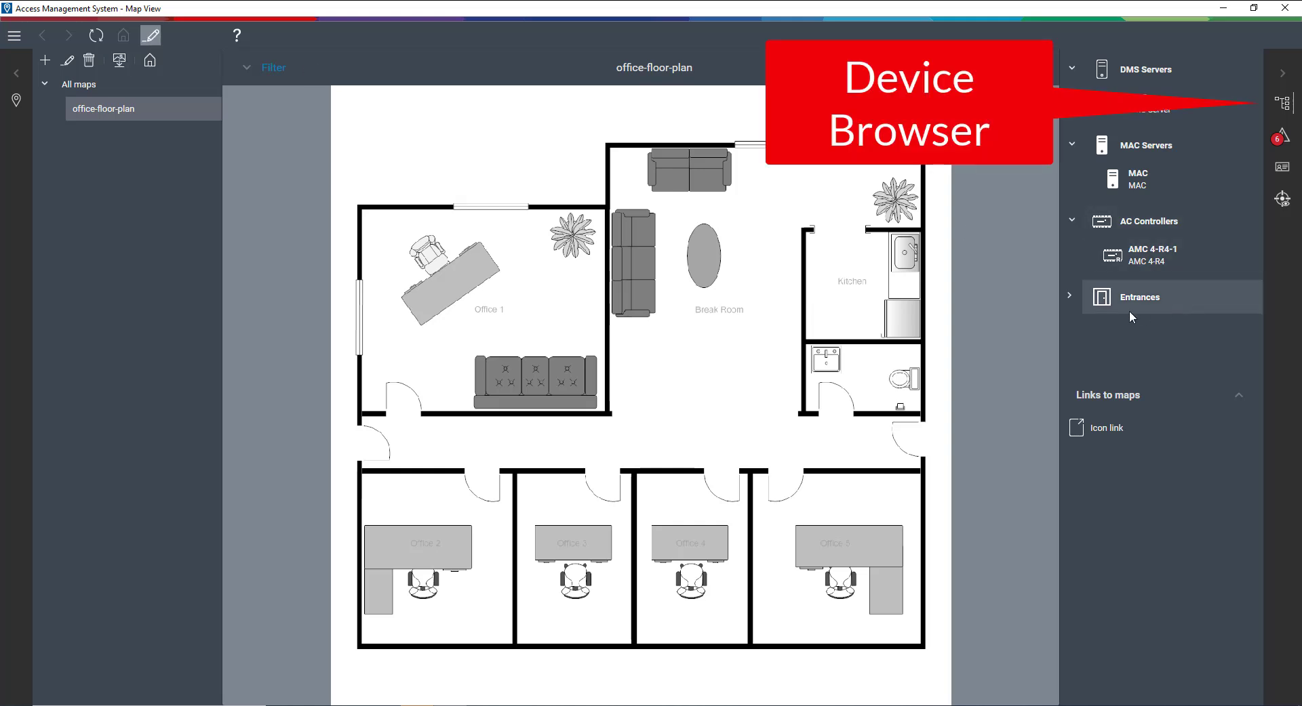
pyautogui.click(1069, 296)
pyautogui.click(1079, 330)
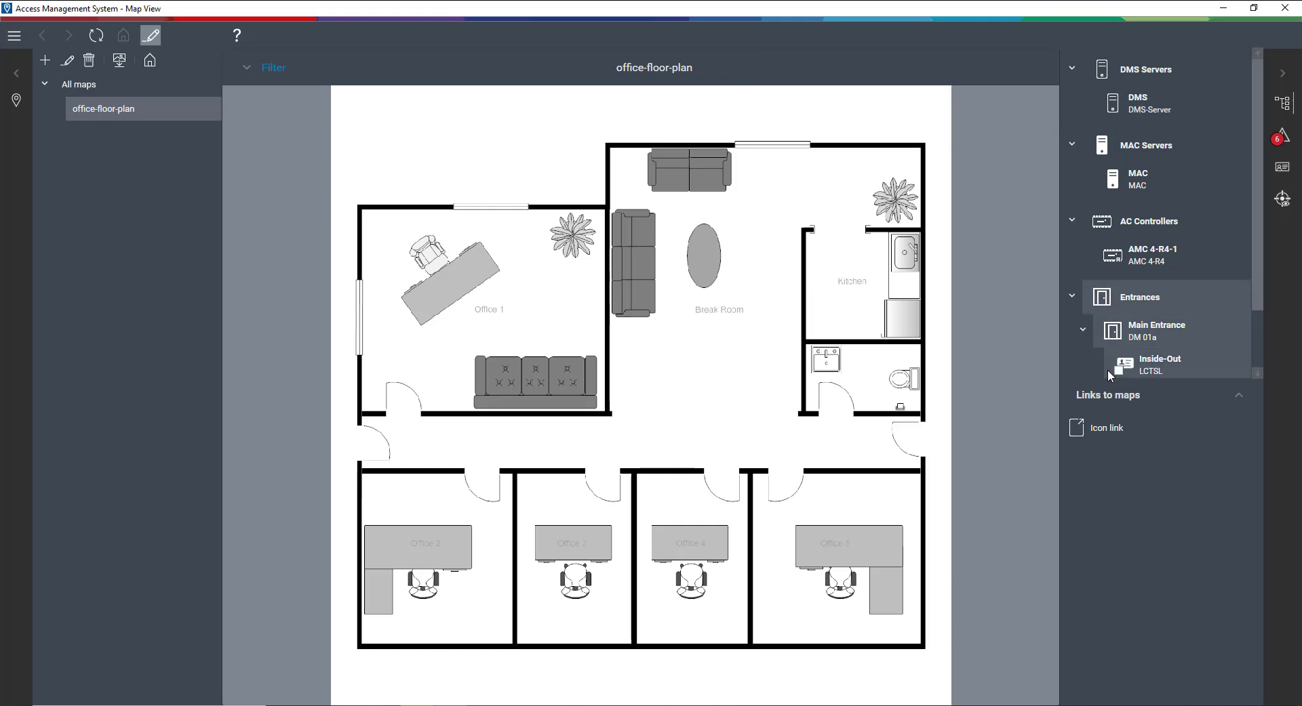
pyautogui.moveTo(1256, 291); pyautogui.dragTo(1257, 375)
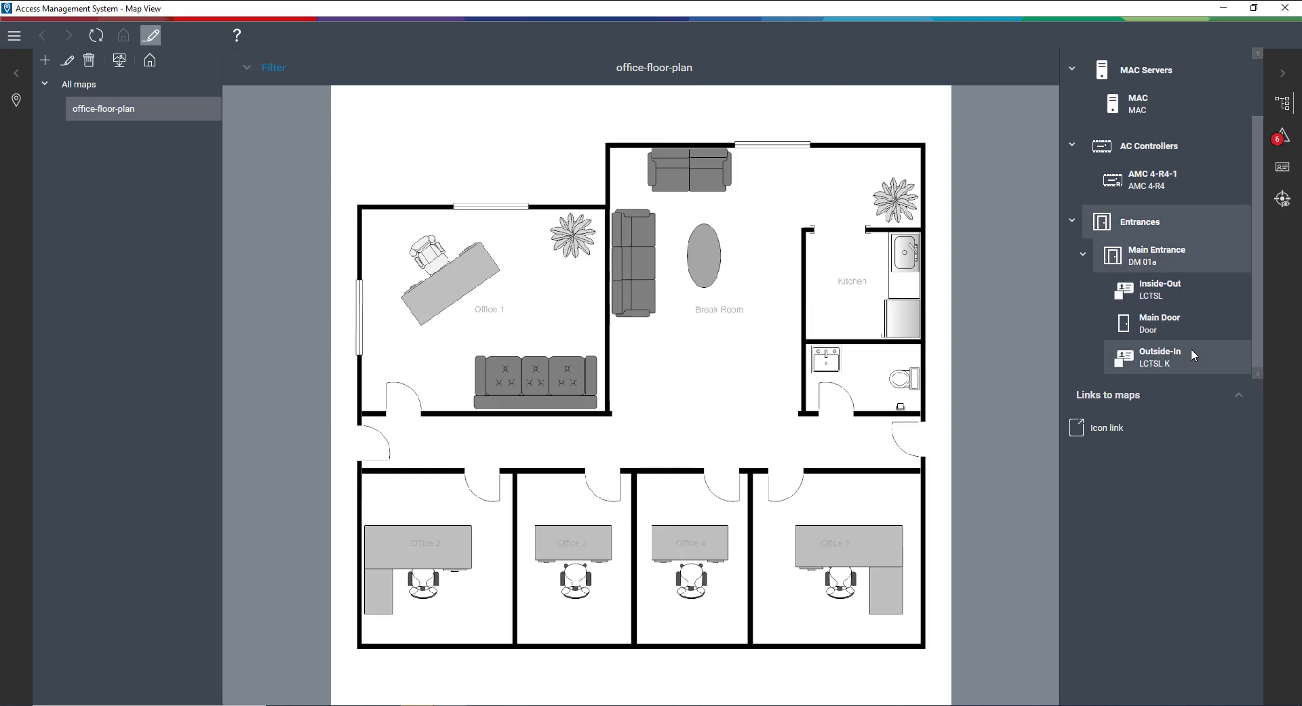
pyautogui.moveTo(1157, 327); pyautogui.dragTo(368, 447)
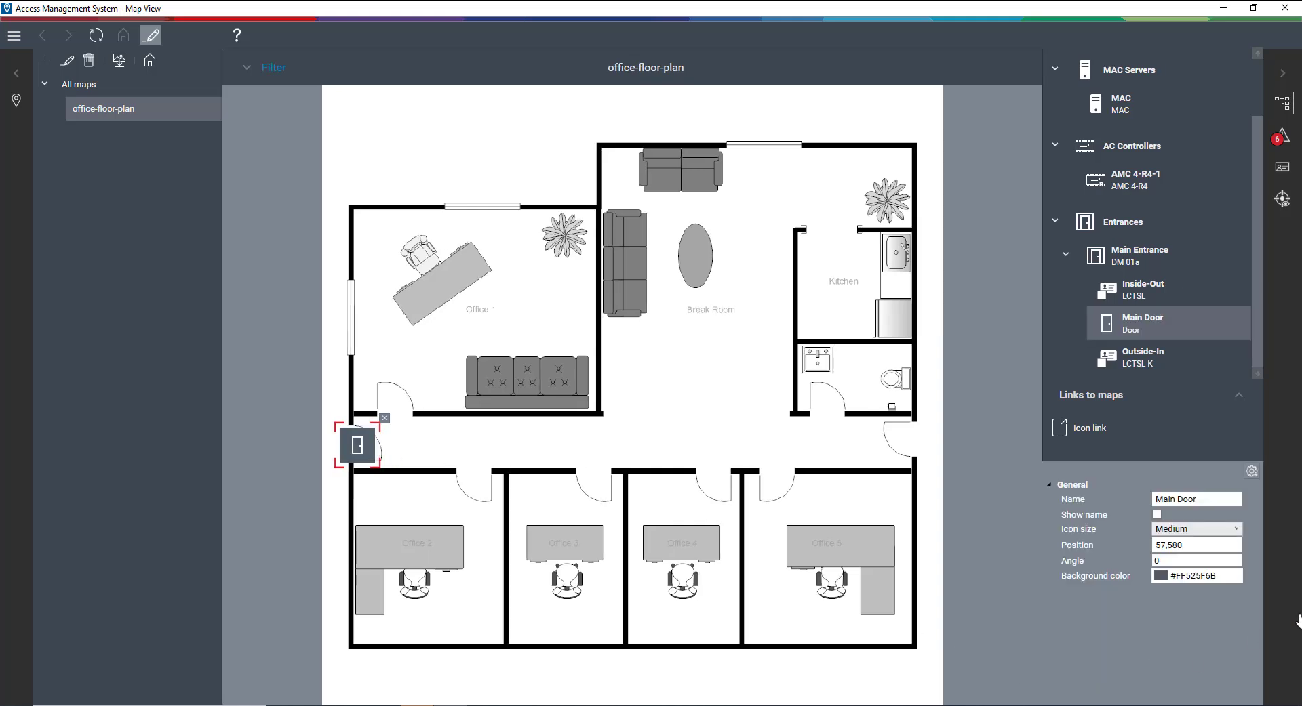
# Step: Make the Main Door icon Small with a Transparent background
pyautogui.click(1237, 531)
pyautogui.click(1223, 542)
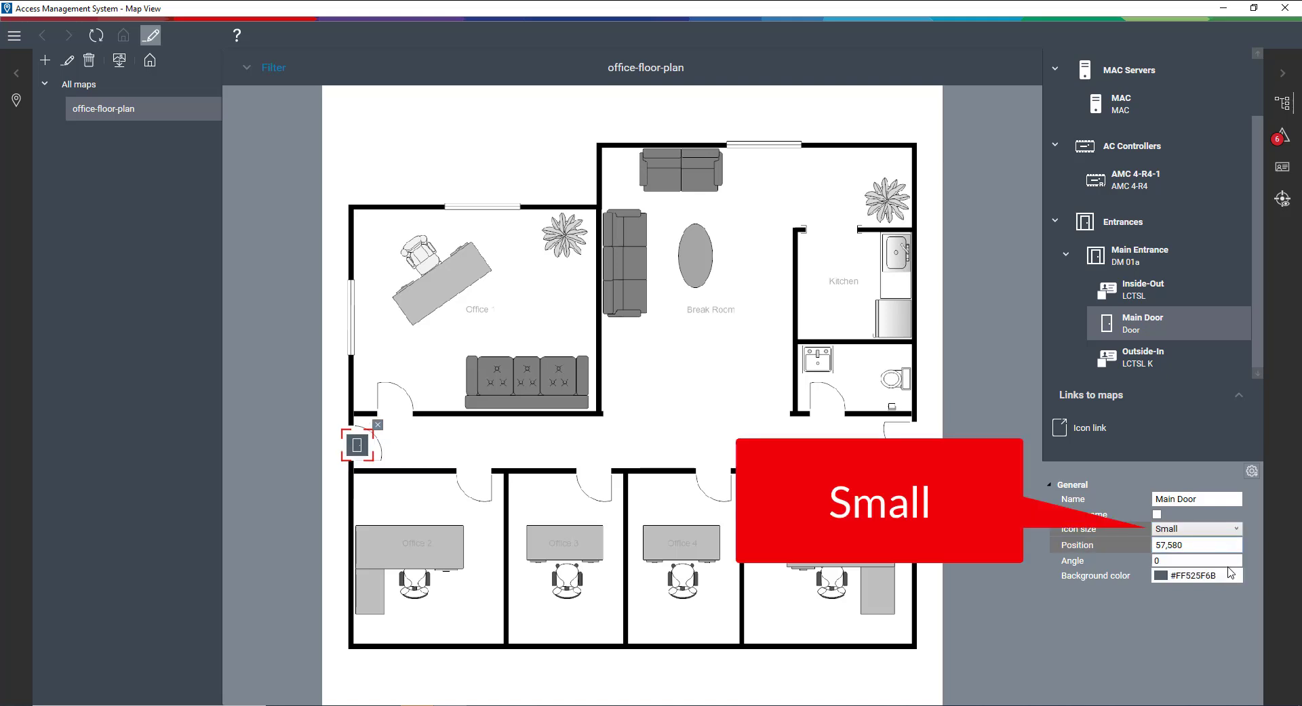
pyautogui.click(1236, 576)
pyautogui.click(1147, 562)
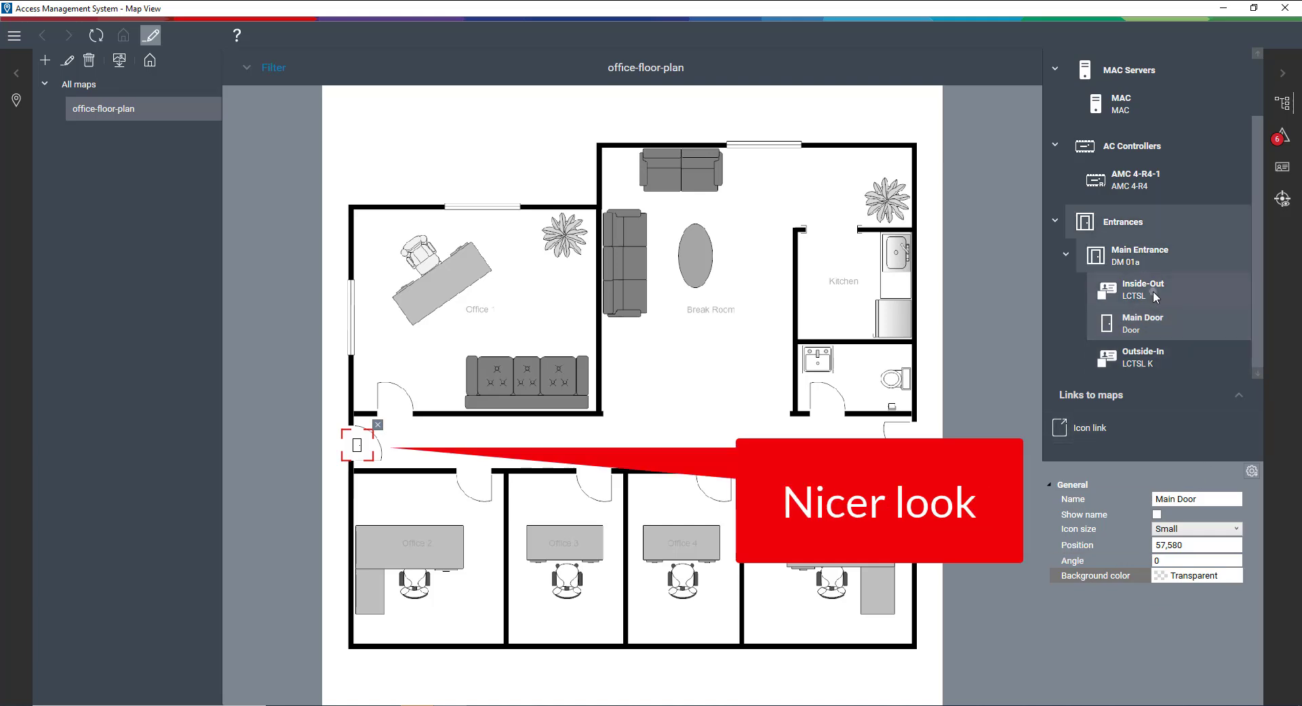
# Step: Place the Inside-Out reader by the Office doorway, sized Small with a Transparent background
pyautogui.moveTo(1154, 297); pyautogui.dragTo(388, 434)
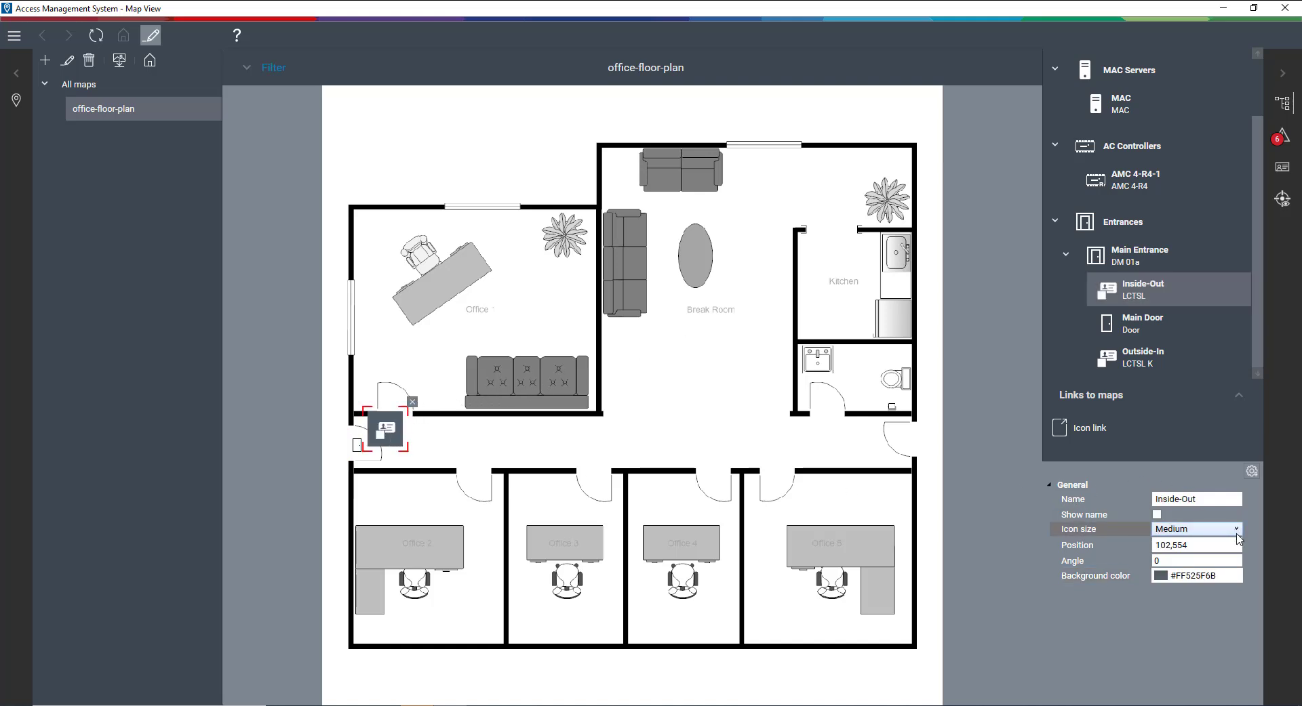
pyautogui.click(1237, 529)
pyautogui.click(1213, 543)
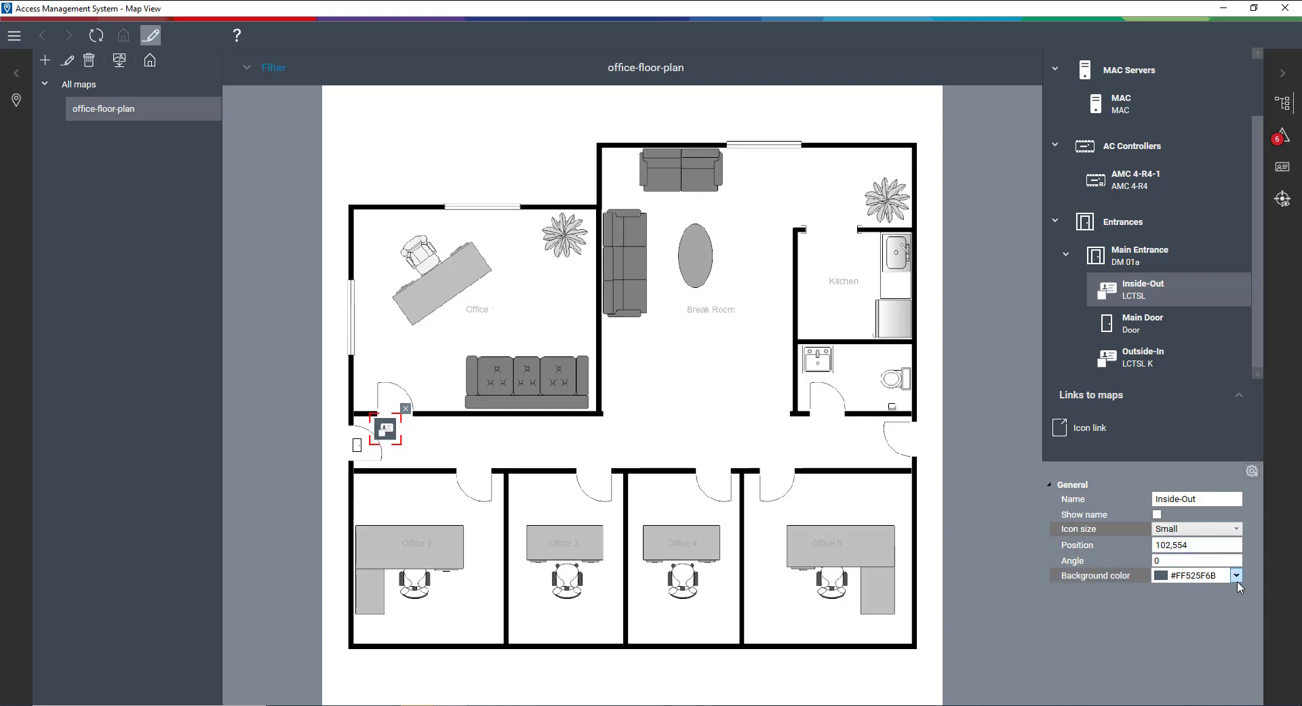
pyautogui.click(1236, 576)
pyautogui.click(1149, 560)
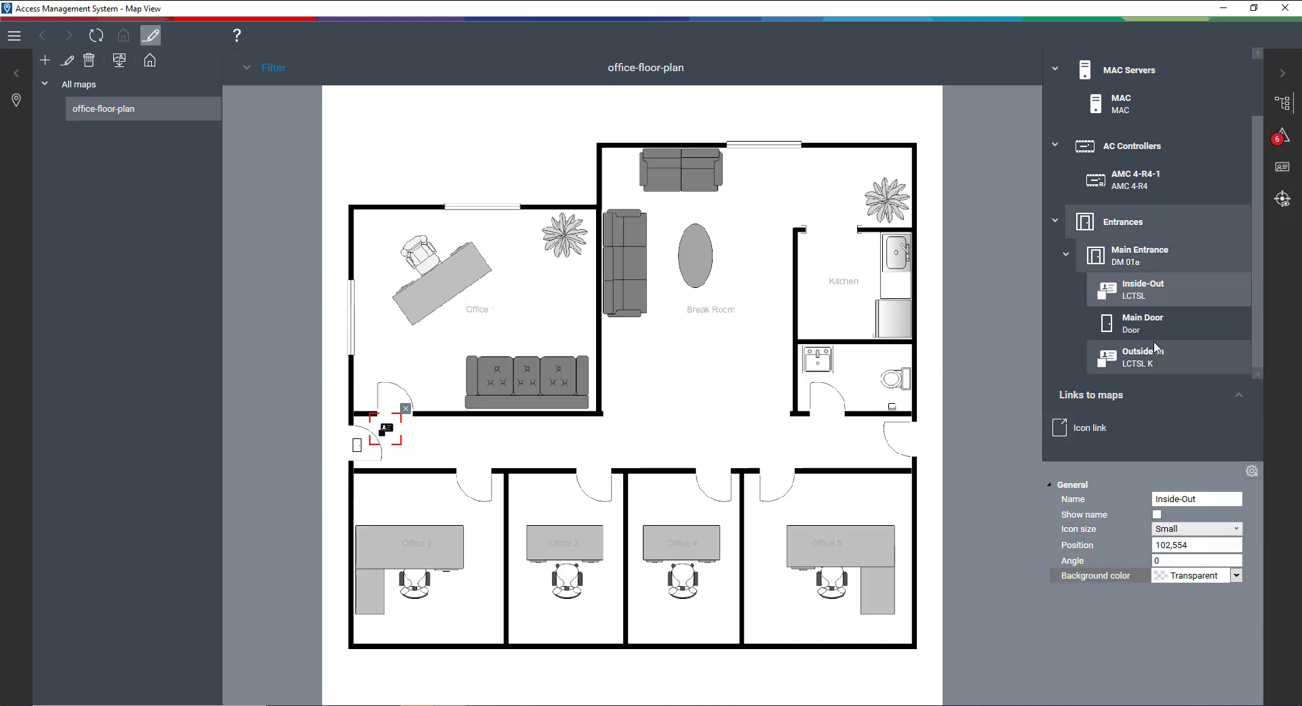
# Step: Place the Outside-In reader at the corridor's left edge, sized Small with a Transparent background
pyautogui.moveTo(1154, 359); pyautogui.dragTo(339, 478)
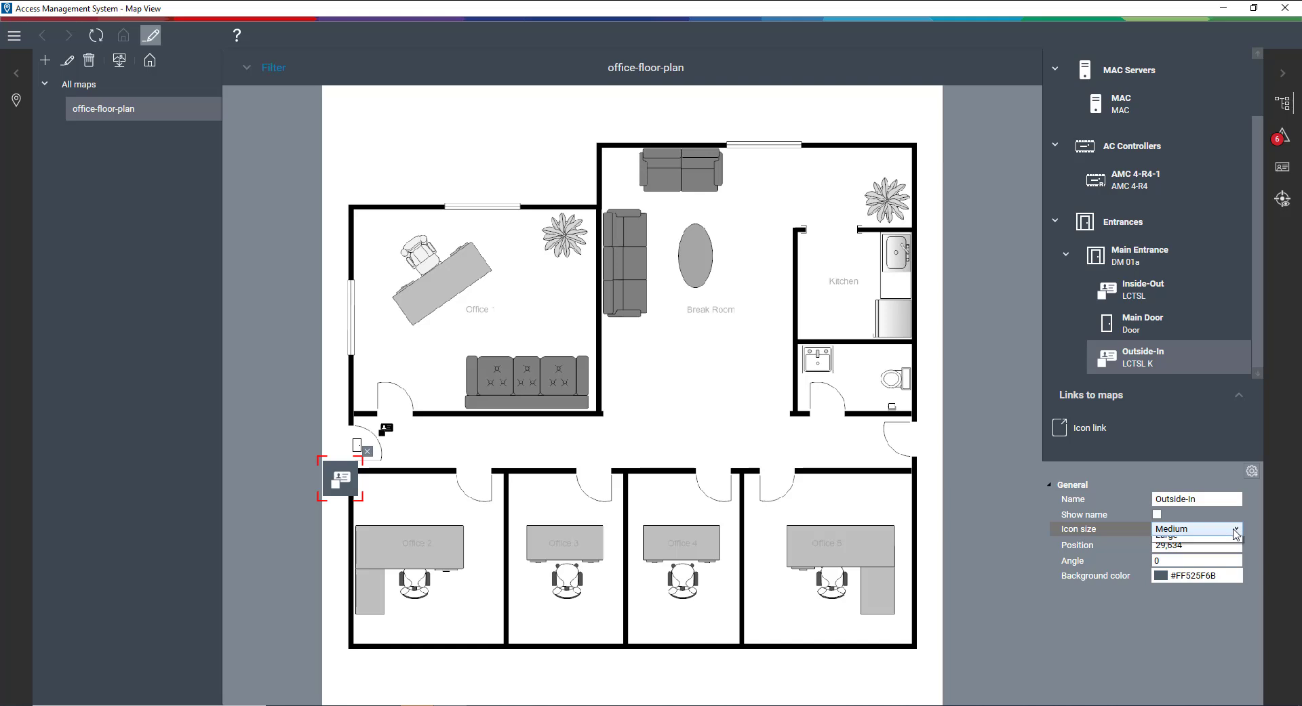
pyautogui.click(1234, 530)
pyautogui.click(1226, 544)
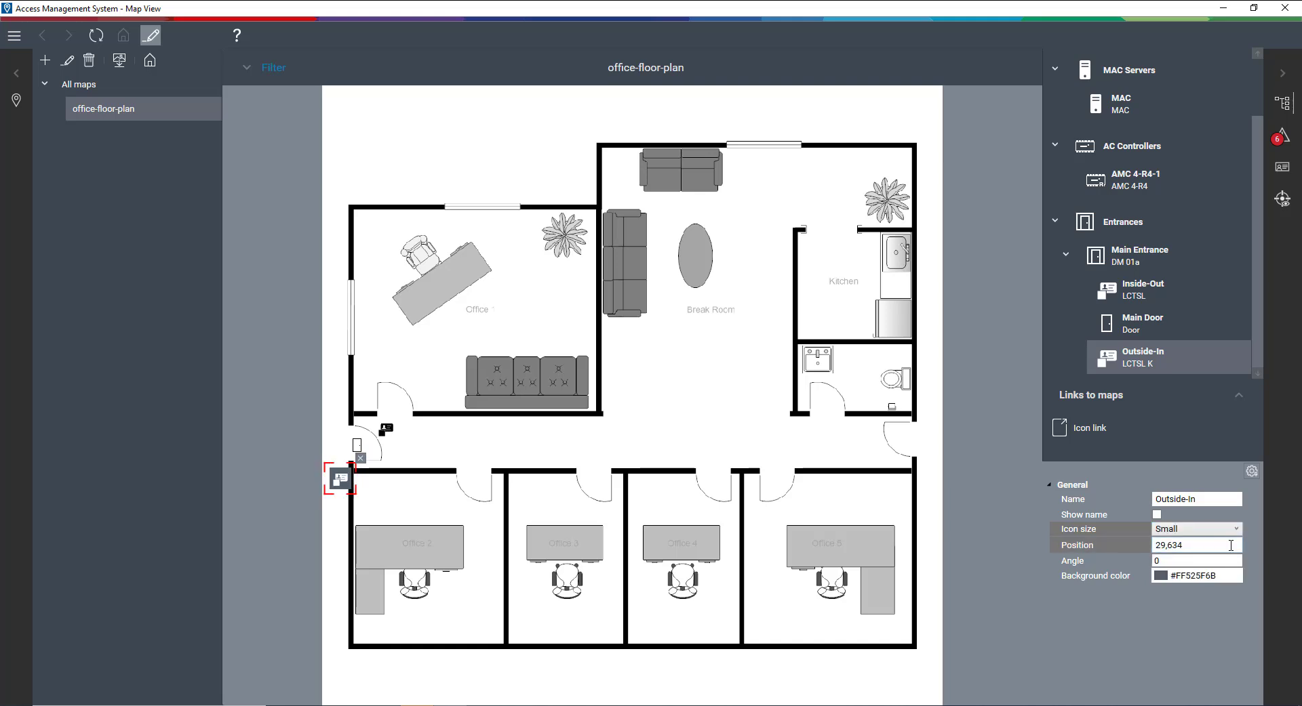
pyautogui.click(1236, 577)
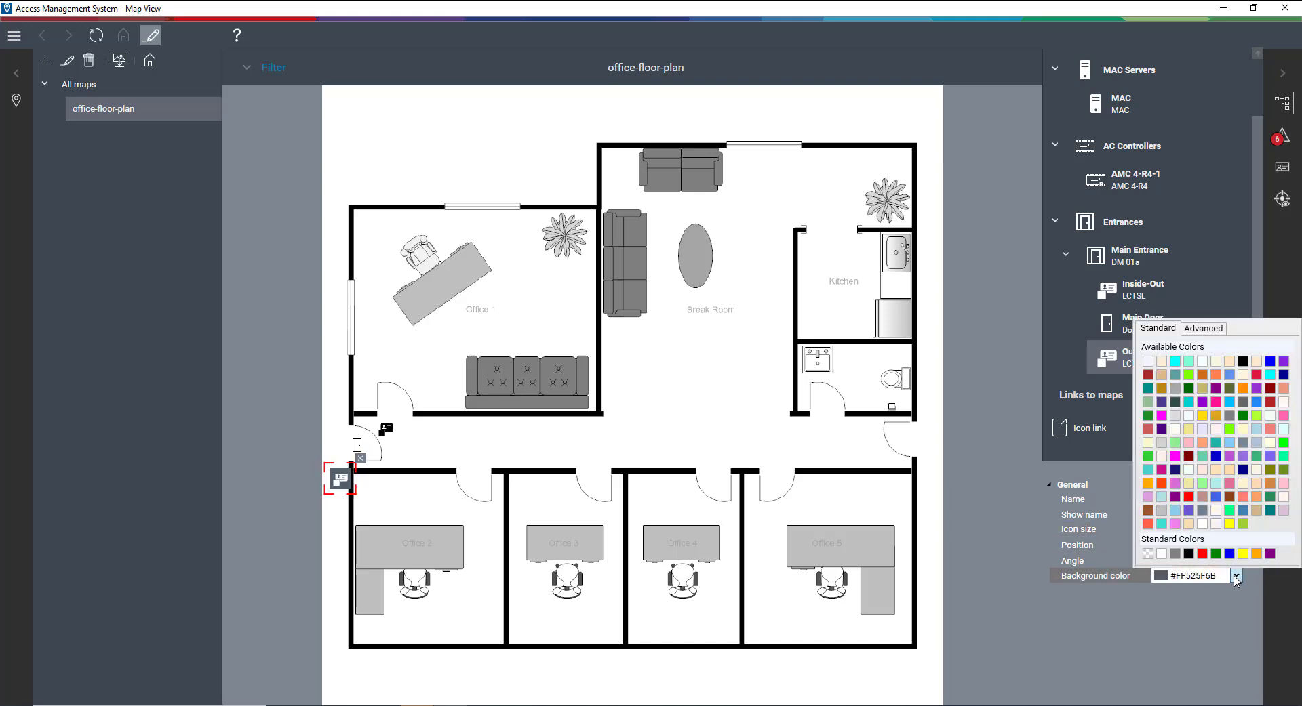
pyautogui.click(1148, 555)
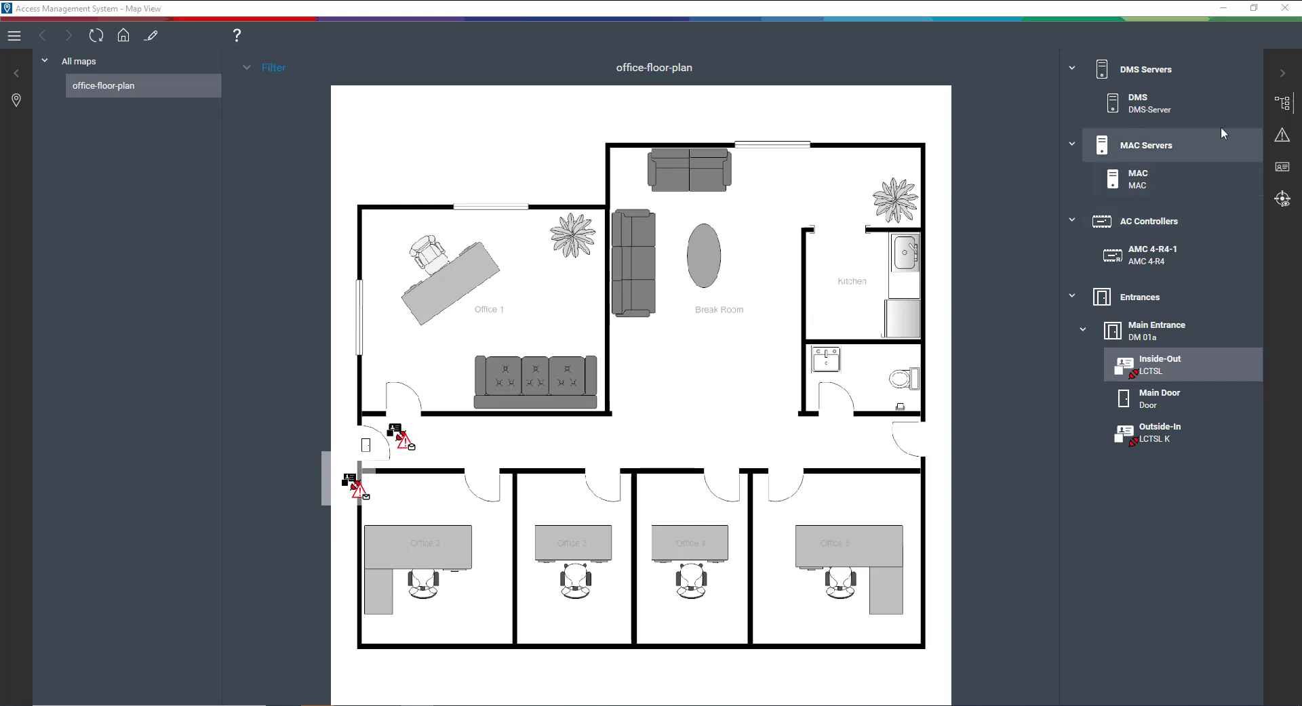
# Step: Show the alarm list and accept the Inside-Out and Outside-In Connection DOWN alarms
pyautogui.click(1282, 135)
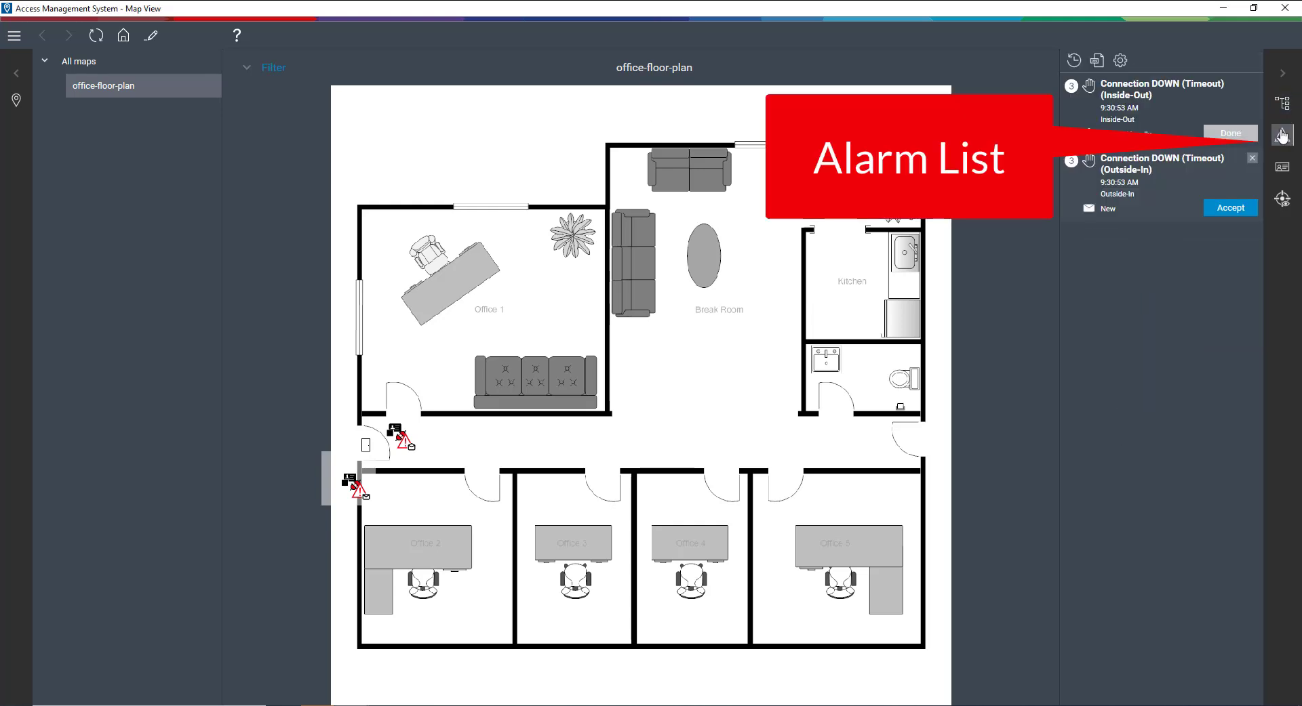
pyautogui.click(1149, 117)
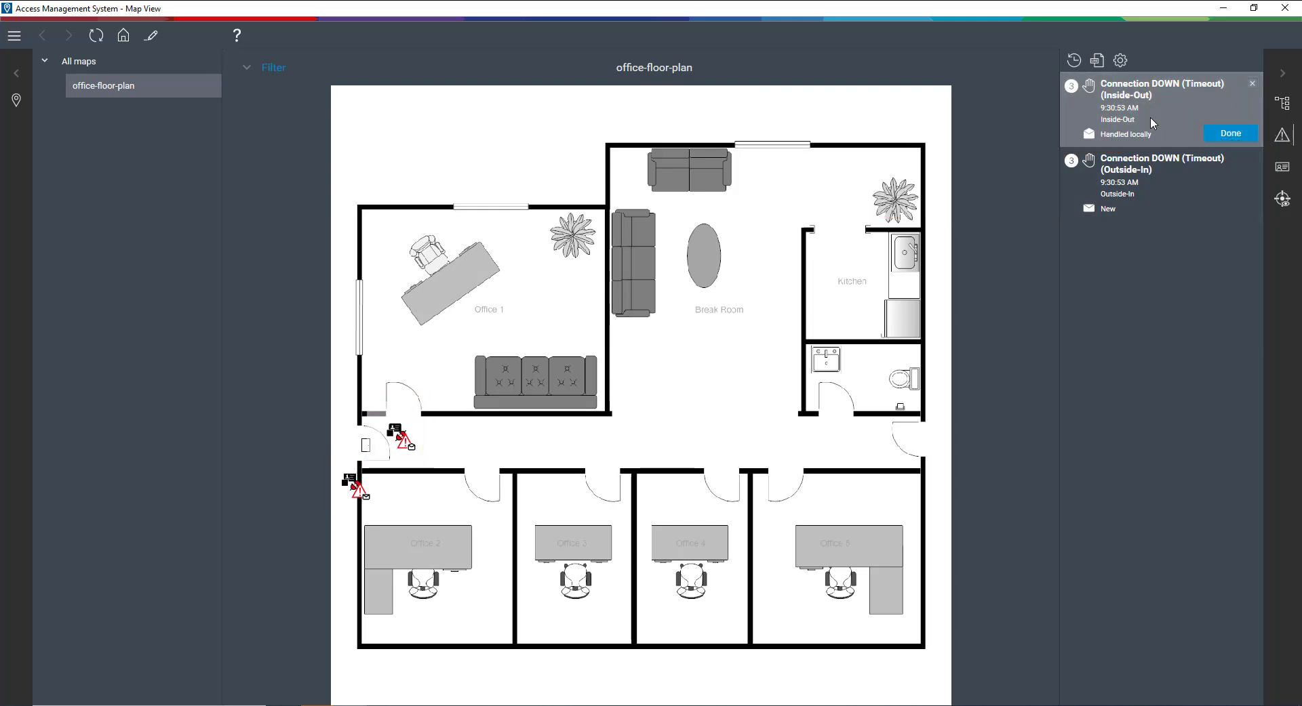
pyautogui.click(1165, 190)
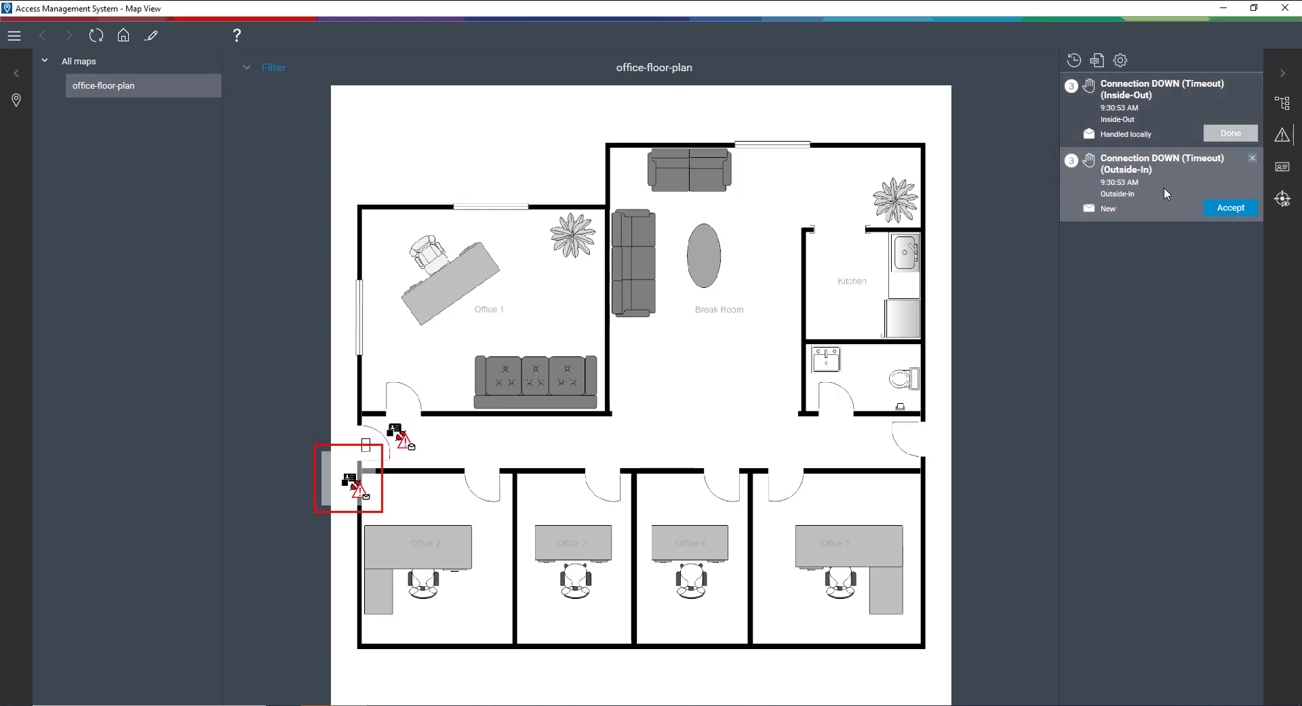
# Step: Mark the accepted alarms Done so the Inside-Out alarm is cleared from the list
pyautogui.click(1235, 134)
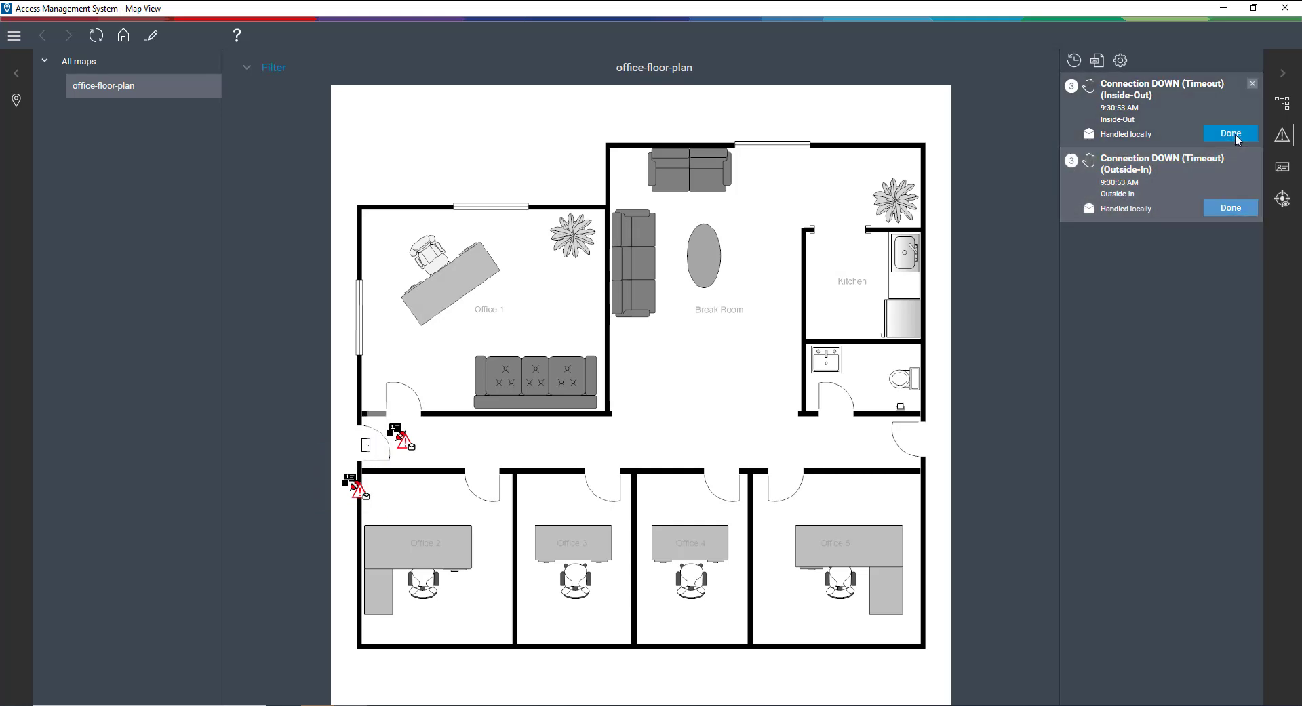
pyautogui.click(1234, 134)
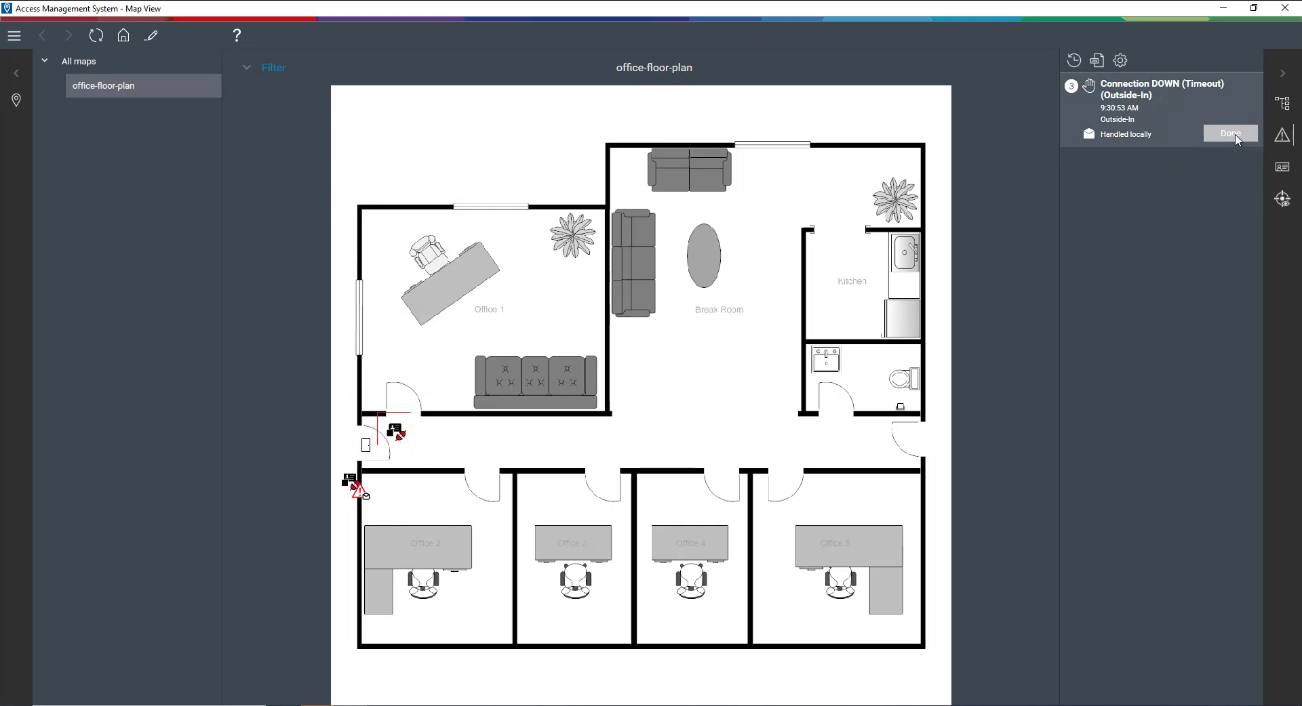
pyautogui.click(1234, 134)
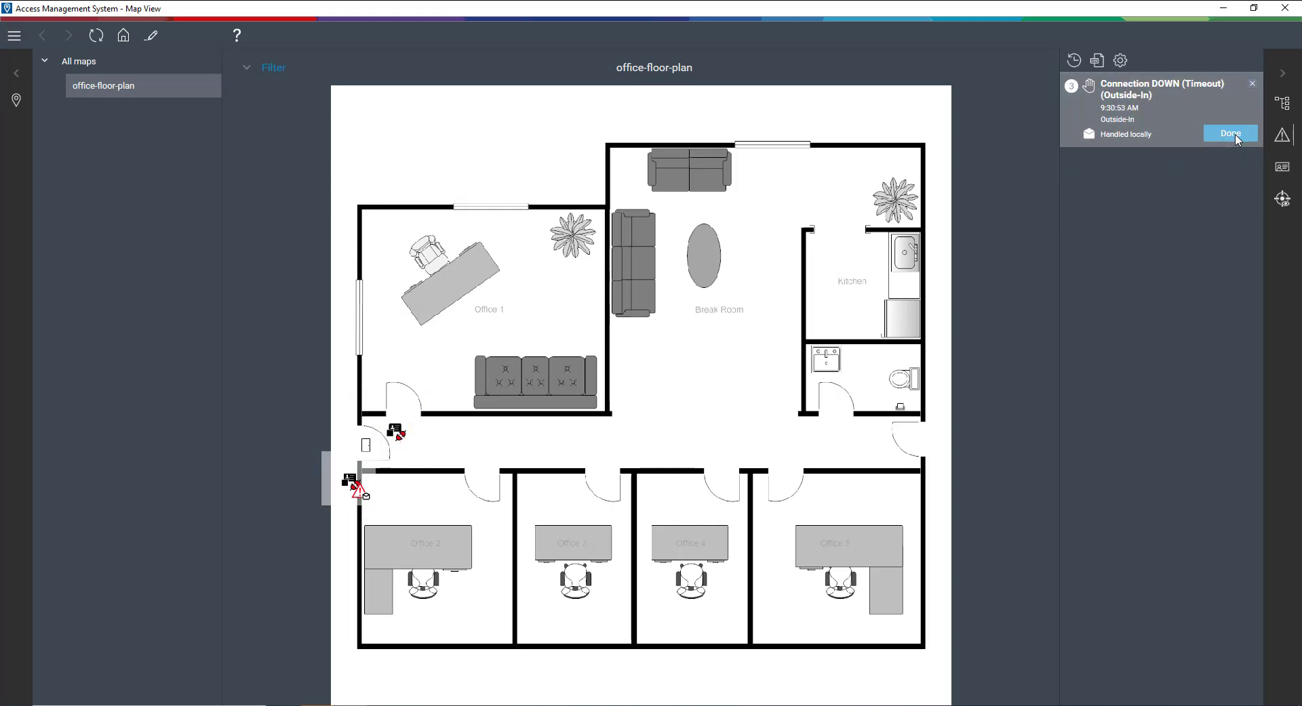